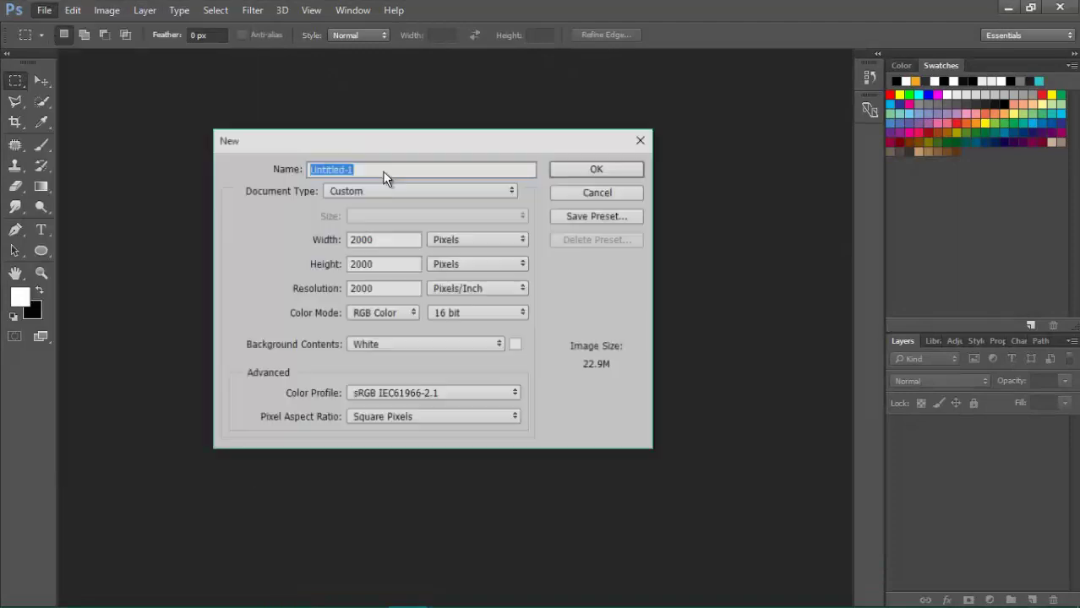
Create a 2000 x 2000 pixel, 16-bit RGB document named HydraGamingLogo with a transparent background
{"action": "type", "text": "HydraGamingLogo"}
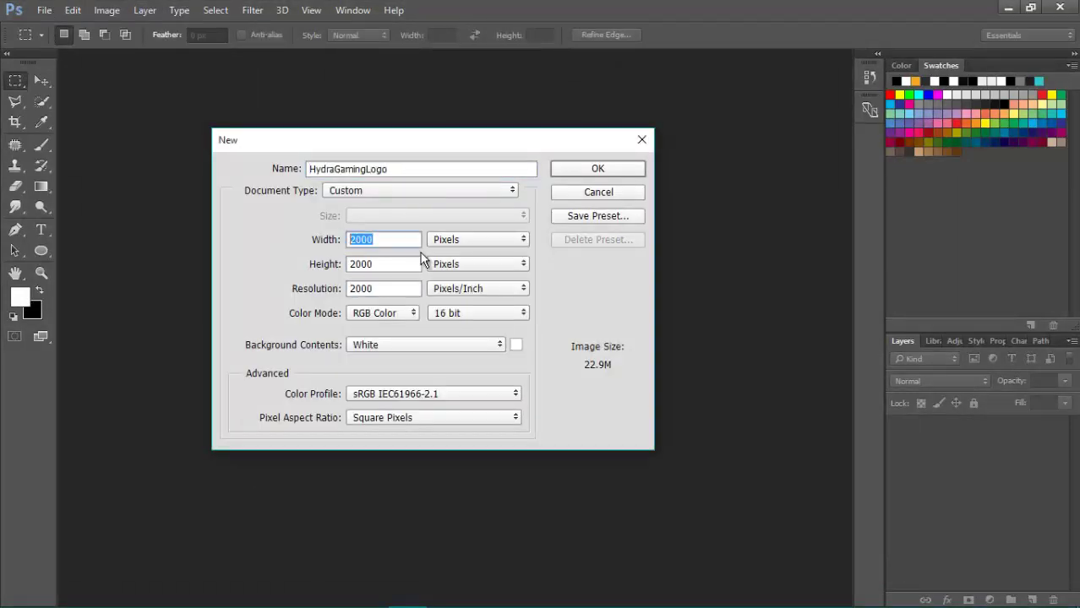
{"action": "left_click", "coordinate": [446, 348]}
{"action": "left_click", "coordinate": [441, 382]}
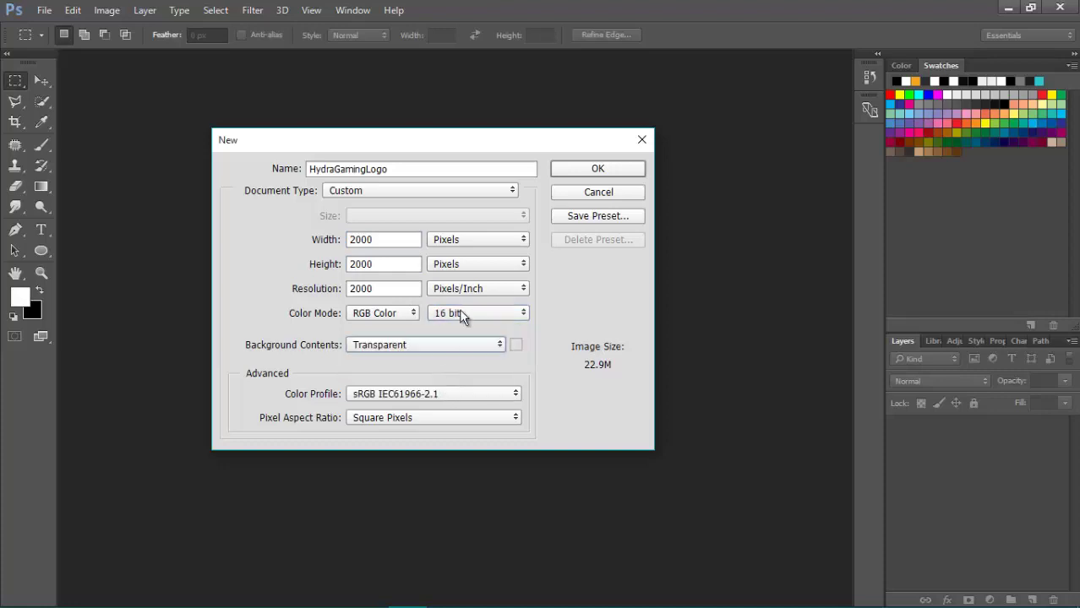
{"action": "left_click", "coordinate": [461, 313]}
{"action": "left_click", "coordinate": [464, 362]}
{"action": "left_click", "coordinate": [465, 315]}
{"action": "left_click", "coordinate": [467, 350]}
{"action": "left_click", "coordinate": [604, 169]}
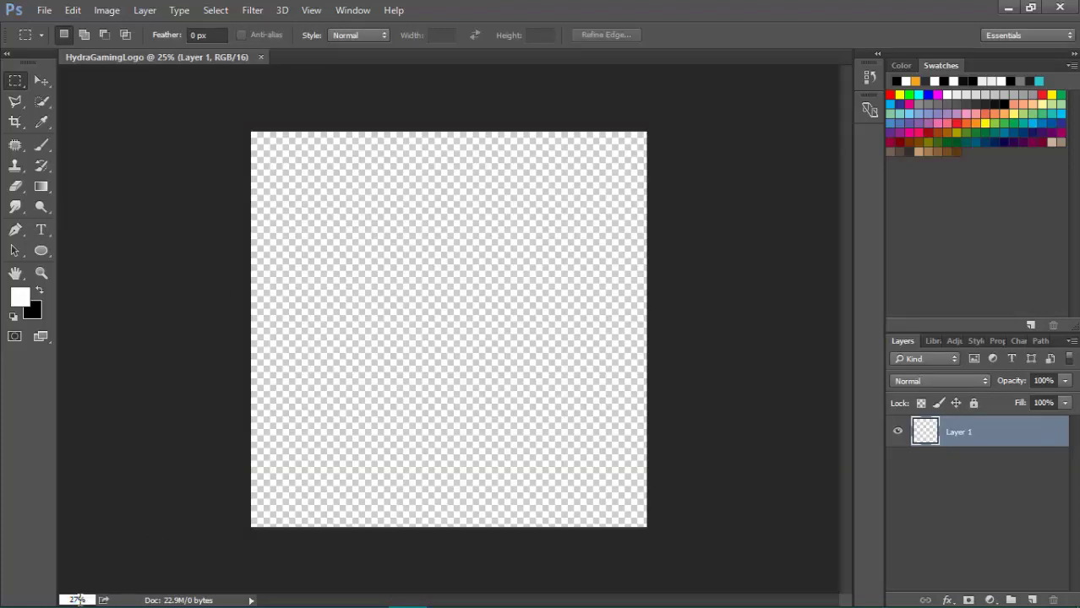
Make a circular selection spanning the whole canvas, fill it with white on Layer 1, and deselect
{"action": "key", "text": "Return"}
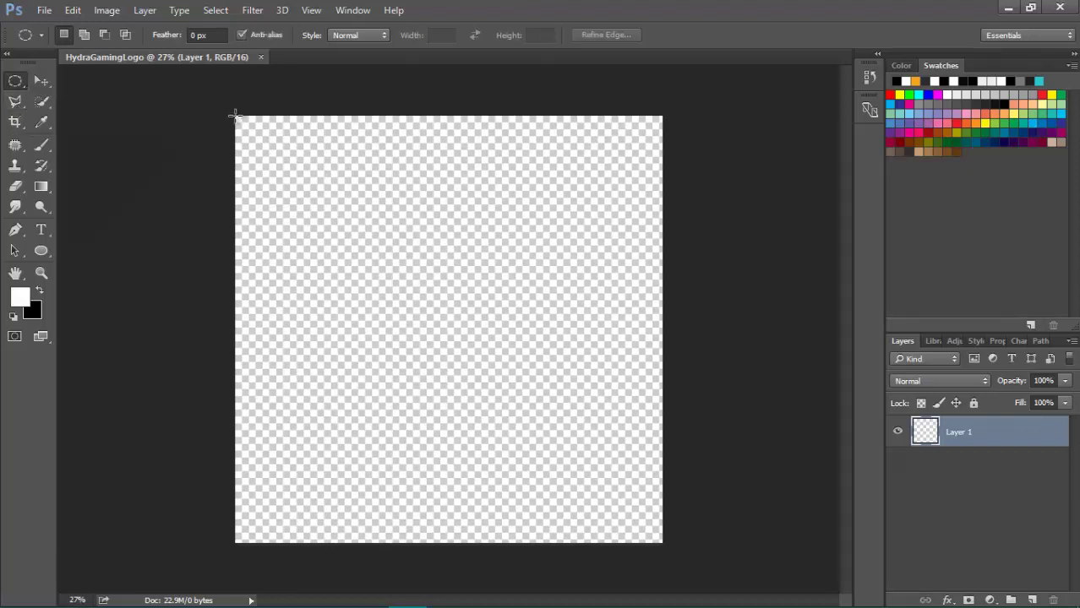
{"action": "left_click_drag", "start_coordinate": [236, 116], "coordinate": [662, 544]}
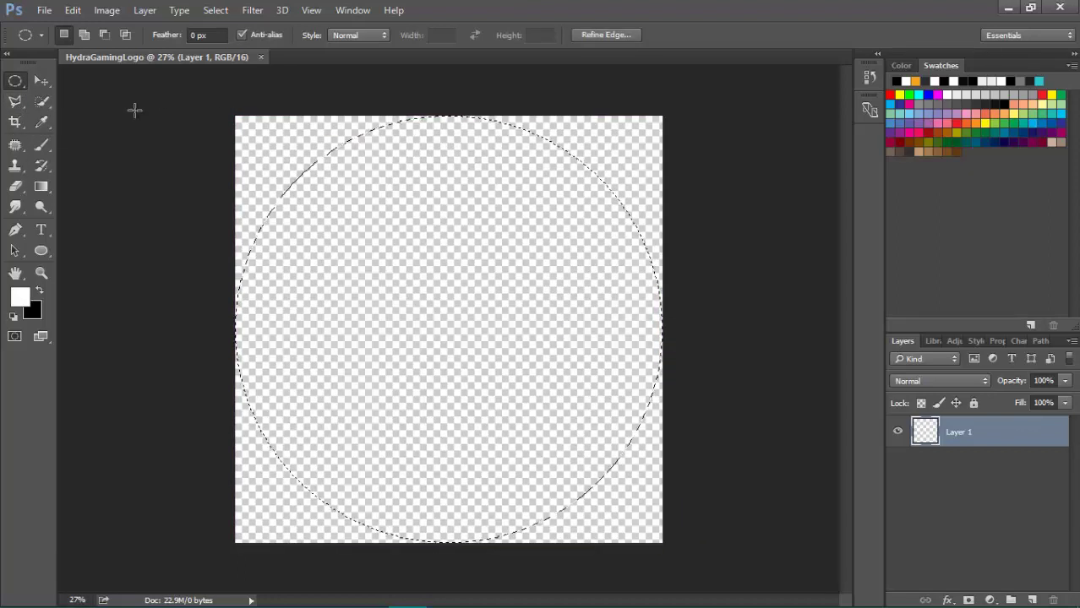
{"action": "mouse_move", "coordinate": [41, 186]}
{"action": "left_mouse_down"}
{"action": "mouse_move", "coordinate": [99, 192]}
{"action": "mouse_move", "coordinate": [93, 201]}
{"action": "left_mouse_up"}
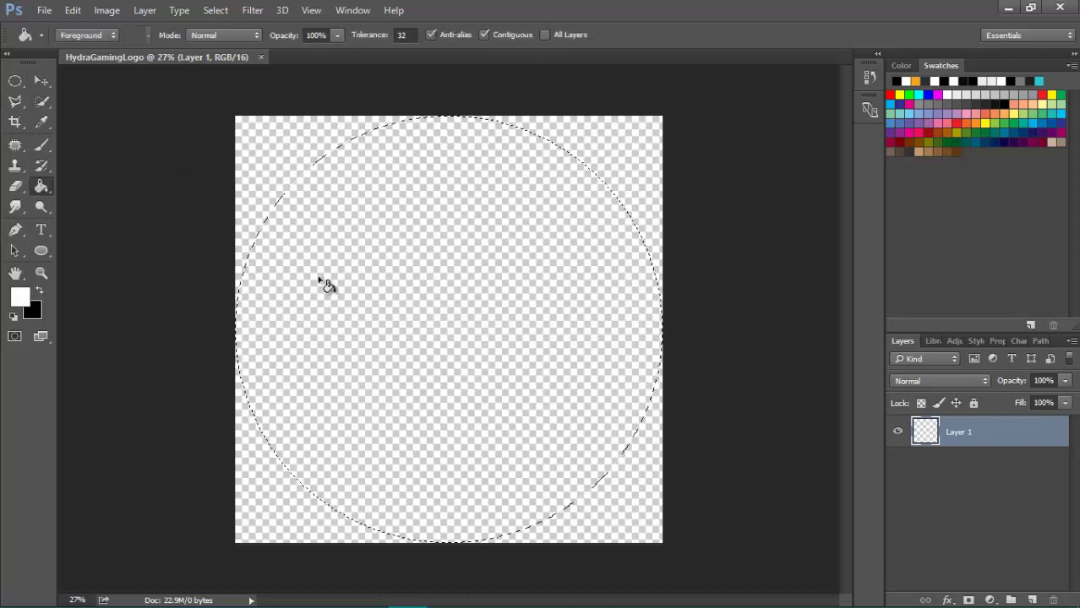
{"action": "left_click", "coordinate": [326, 285]}
{"action": "key", "text": "ctrl+d"}
Add an empty layer beneath the white circle and scale the circle to 90% in width and height
{"action": "left_click", "coordinate": [42, 81]}
{"action": "key", "text": "ctrl+shift+alt+n"}
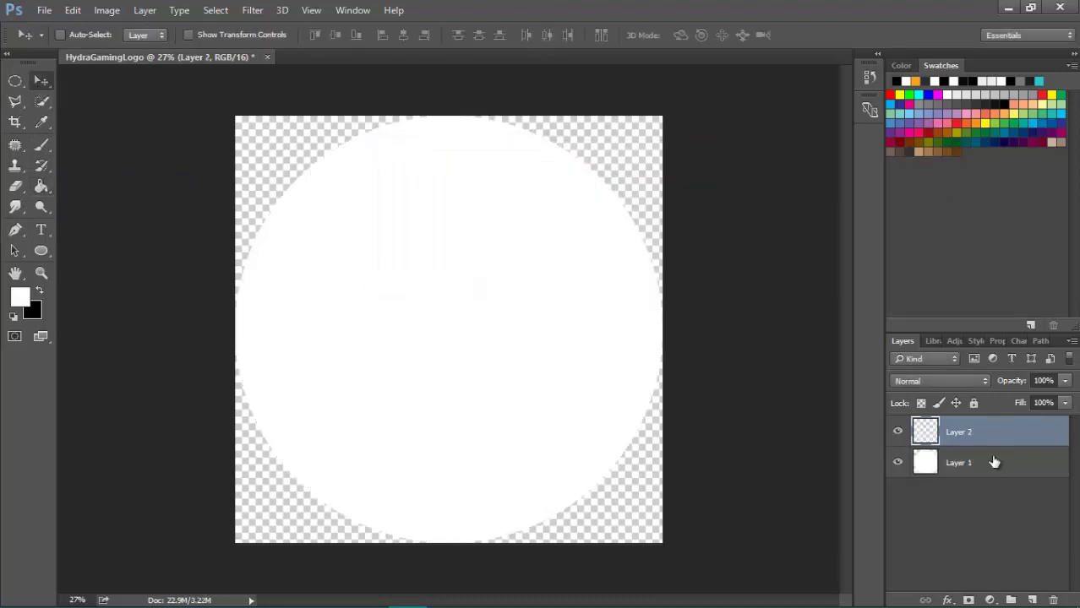
{"action": "key", "text": "ctrl+t"}
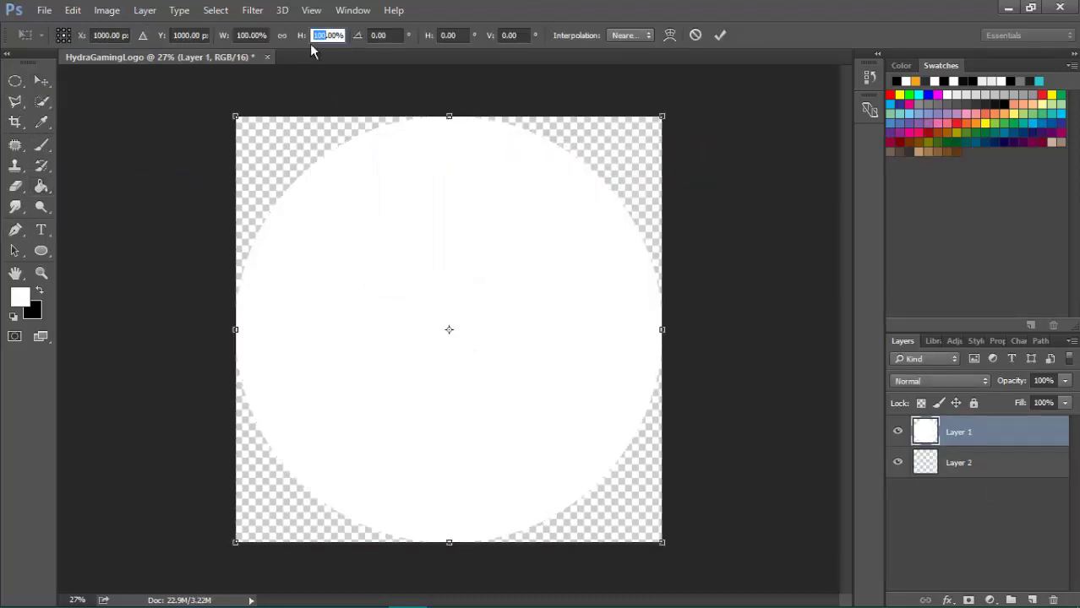
{"action": "type", "text": "90"}
{"action": "left_click", "coordinate": [243, 35]}
{"action": "type", "text": "90"}
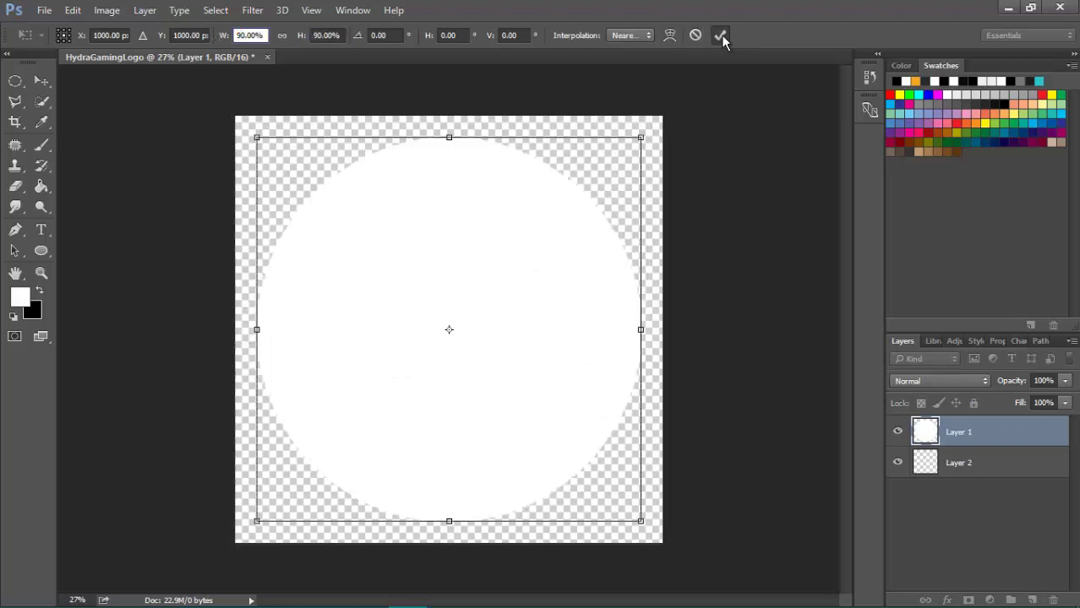
{"action": "left_click", "coordinate": [720, 35]}
{"action": "left_click_drag", "start_coordinate": [446, 241], "coordinate": [486, 315]}
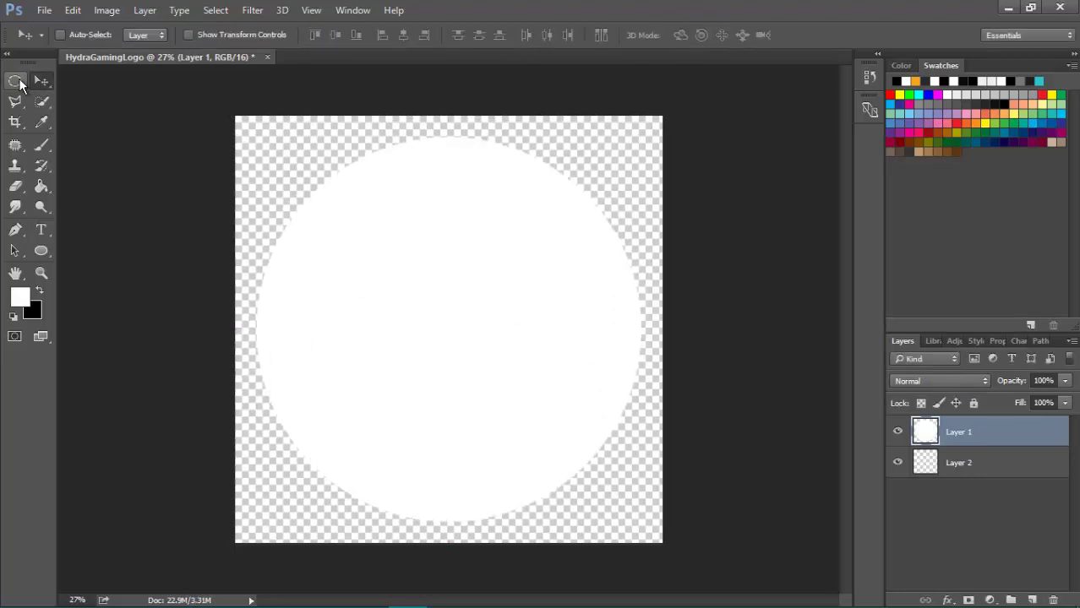
Duplicate the white circle's layer and scale the copy to 90% in width and height
{"action": "right_click", "coordinate": [1017, 439]}
{"action": "left_click", "coordinate": [752, 187]}
{"action": "key", "text": "Return"}
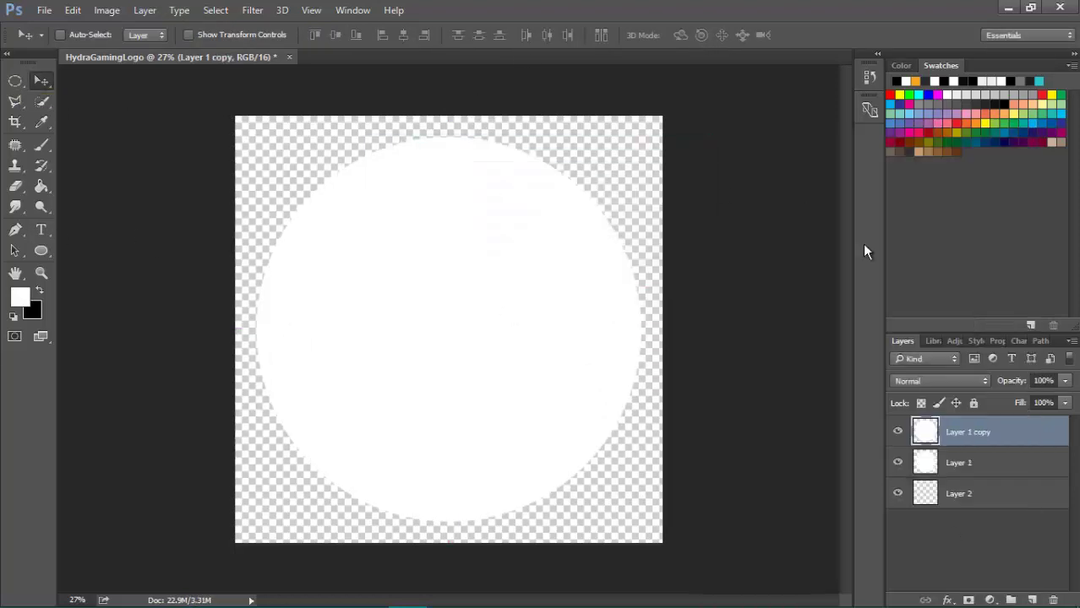
{"action": "key", "text": "ctrl+t"}
{"action": "type", "text": "90"}
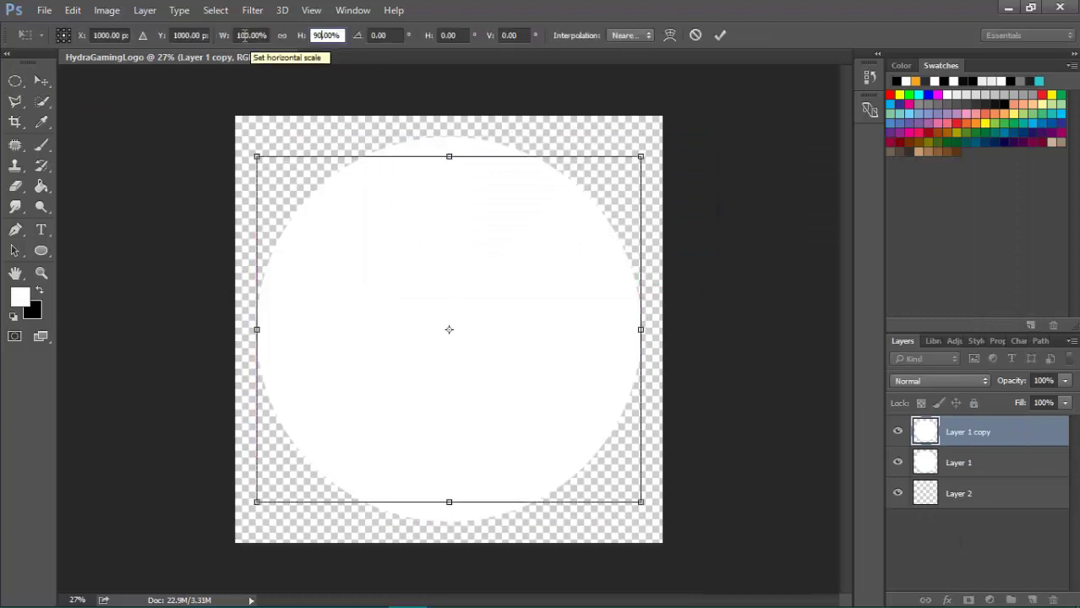
{"action": "left_click_drag", "start_coordinate": [250, 36], "coordinate": [236, 39]}
{"action": "type", "text": "90"}
{"action": "left_click", "coordinate": [721, 34]}
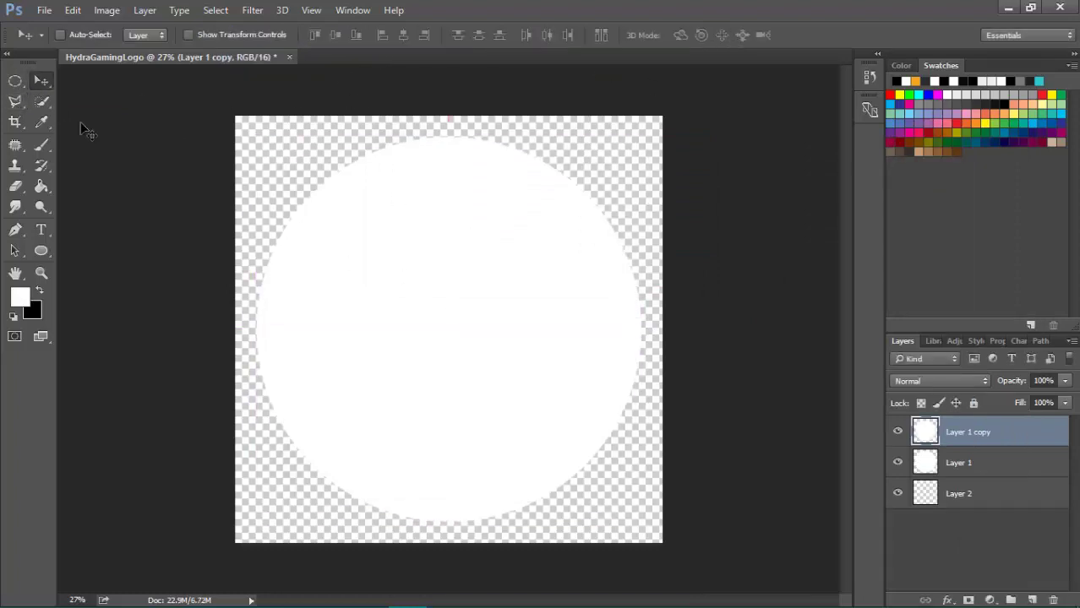
Select the smaller circle's area, hide Layer 1 copy, and erase that area from Layer 1 to leave a ring
{"action": "right_click", "coordinate": [41, 101]}
{"action": "left_click", "coordinate": [118, 101]}
{"action": "mouse_move", "coordinate": [577, 346]}
{"action": "left_mouse_down"}
{"action": "mouse_move", "coordinate": [534, 199]}
{"action": "mouse_move", "coordinate": [391, 402]}
{"action": "left_mouse_up"}
{"action": "left_click", "coordinate": [925, 463]}
{"action": "left_click", "coordinate": [898, 432]}
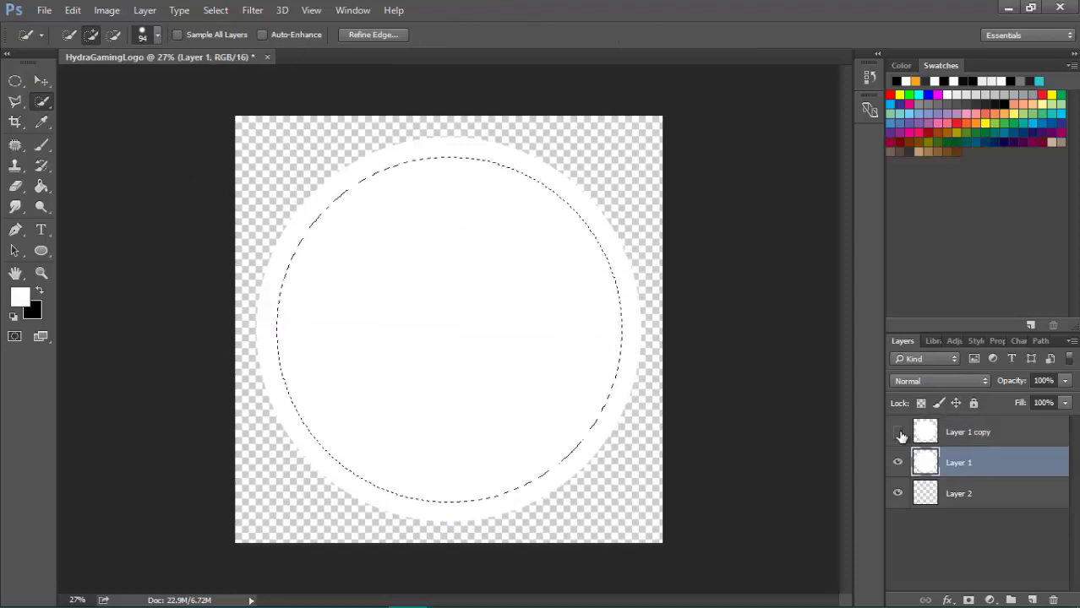
{"action": "left_click", "coordinate": [16, 186]}
{"action": "mouse_move", "coordinate": [380, 271]}
{"action": "left_mouse_down"}
{"action": "mouse_move", "coordinate": [541, 428]}
{"action": "mouse_move", "coordinate": [505, 225]}
{"action": "mouse_move", "coordinate": [574, 265]}
{"action": "left_mouse_up"}
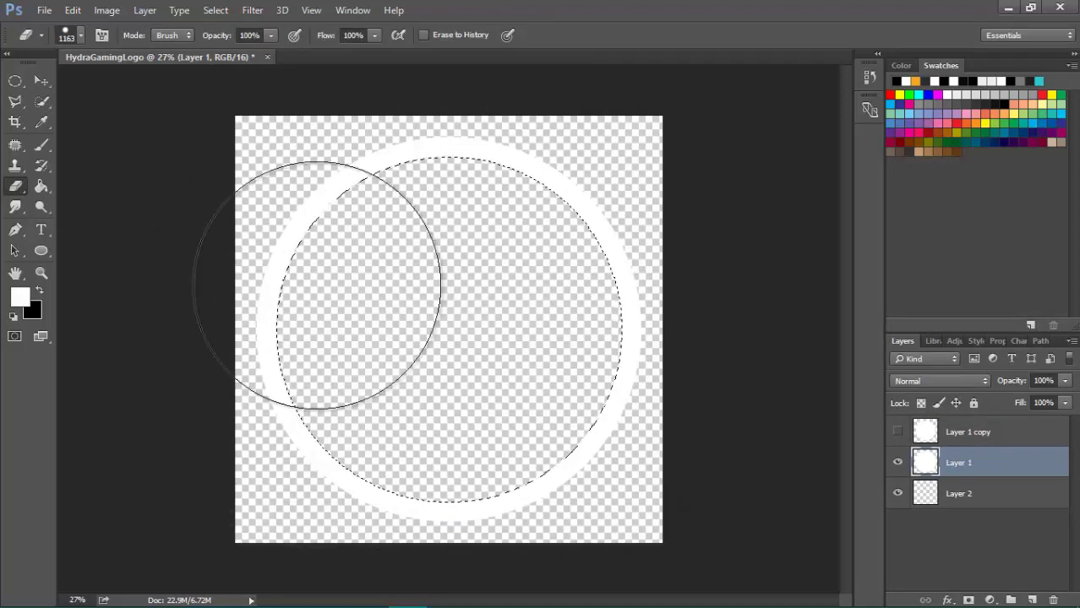
{"action": "key", "text": "ctrl+d"}
Select a narrow diagonal band across the ring with the Polygonal Lasso and erase the ring inside it, leaving two gaps
{"action": "left_click", "coordinate": [15, 101]}
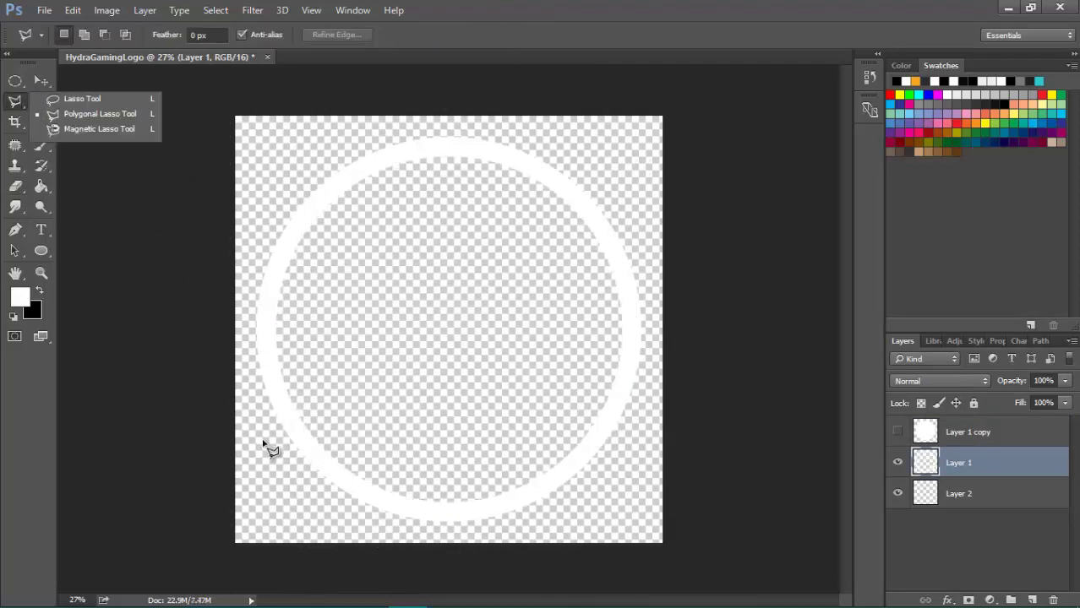
{"action": "left_click", "coordinate": [249, 443]}
{"action": "left_click", "coordinate": [674, 216]}
{"action": "left_click", "coordinate": [672, 257]}
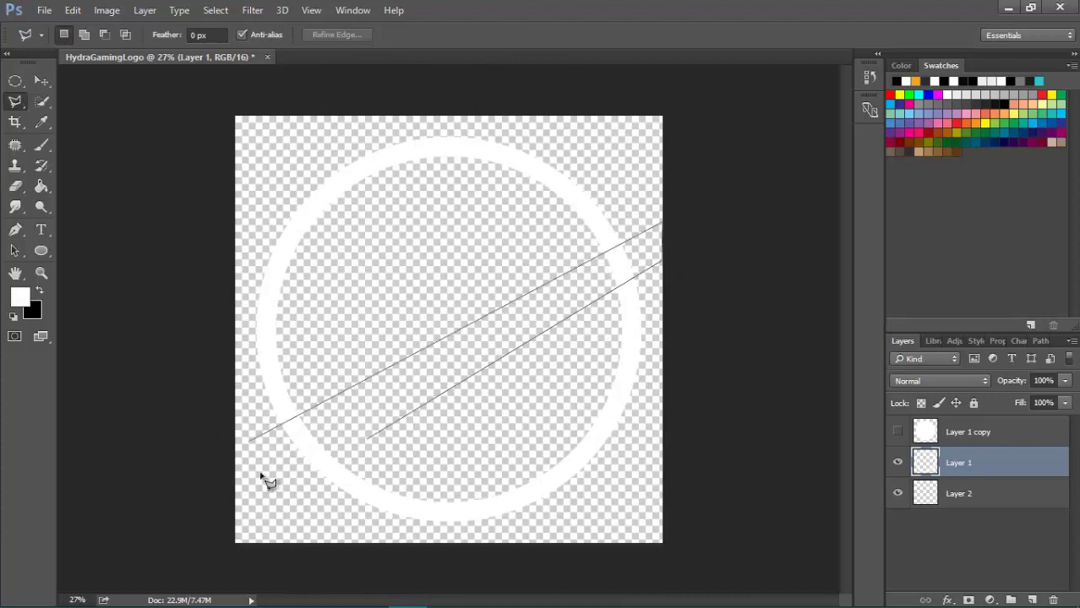
{"action": "left_click", "coordinate": [232, 491]}
{"action": "left_click", "coordinate": [249, 443]}
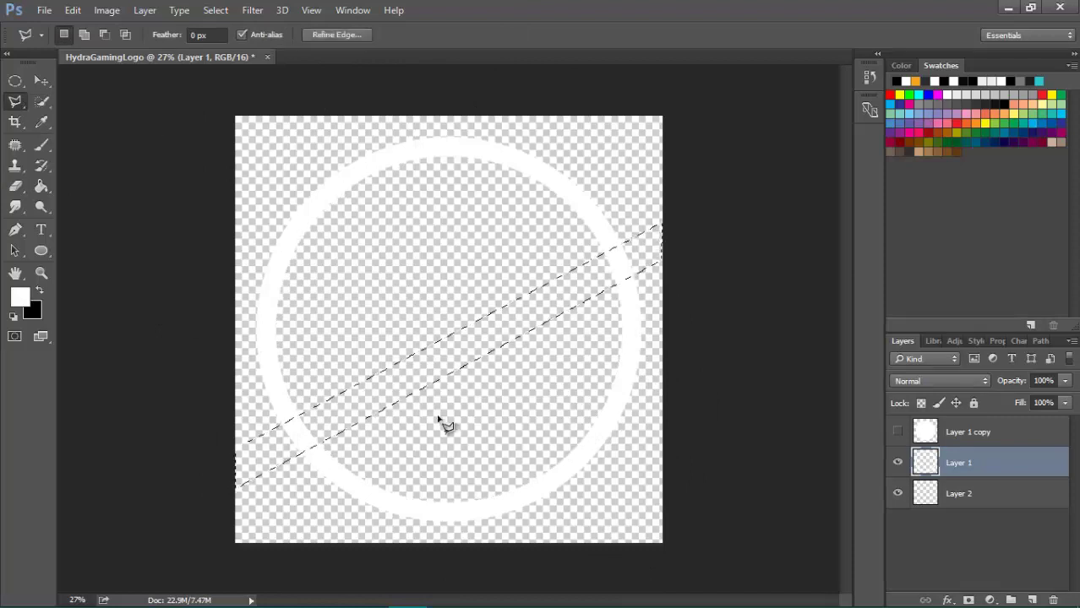
{"action": "left_click", "coordinate": [16, 188]}
{"action": "mouse_move", "coordinate": [314, 424]}
{"action": "left_mouse_down"}
{"action": "mouse_move", "coordinate": [621, 239]}
{"action": "mouse_move", "coordinate": [281, 438]}
{"action": "mouse_move", "coordinate": [635, 251]}
{"action": "left_mouse_up"}
{"action": "left_click", "coordinate": [636, 251]}
{"action": "key", "text": "ctrl+d"}
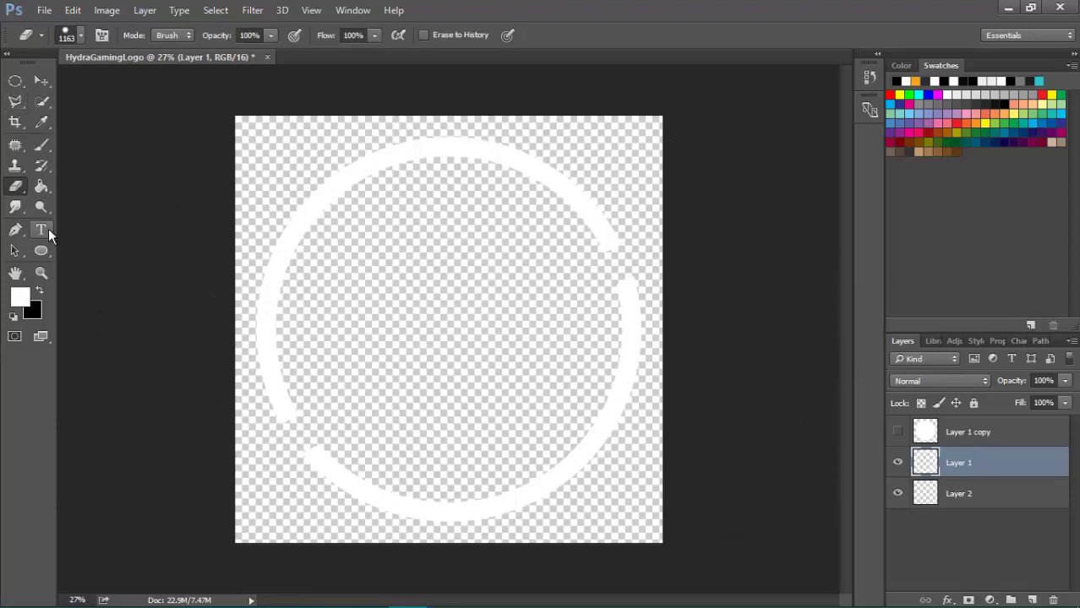
Fill Layer 2 with black as the background behind the ring
{"action": "left_click", "coordinate": [978, 501]}
{"action": "left_click", "coordinate": [41, 188]}
{"action": "key", "text": "x"}
{"action": "left_click", "coordinate": [484, 358]}
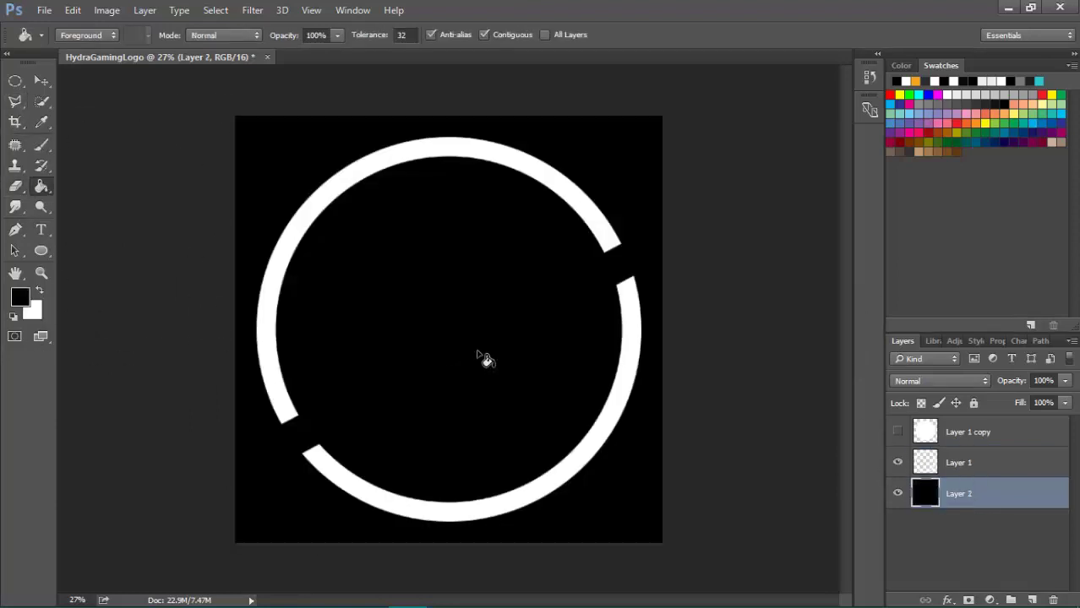
Add a text box inside the ring, above Layer 1, containing the letter H
{"action": "left_click", "coordinate": [987, 466]}
{"action": "left_click", "coordinate": [42, 229]}
{"action": "mouse_move", "coordinate": [339, 444]}
{"action": "left_mouse_down"}
{"action": "mouse_move", "coordinate": [559, 179]}
{"action": "mouse_move", "coordinate": [326, 467]}
{"action": "left_mouse_up"}
{"action": "left_click_drag", "start_coordinate": [559, 178], "coordinate": [600, 166]}
{"action": "type", "text": "H"}
Set the letter H to white (ffffff) and 48 pt
{"action": "key", "text": "ctrl+a"}
{"action": "left_click", "coordinate": [357, 35]}
{"action": "left_click", "coordinate": [344, 234]}
{"action": "left_click", "coordinate": [560, 35]}
{"action": "left_click", "coordinate": [587, 134]}
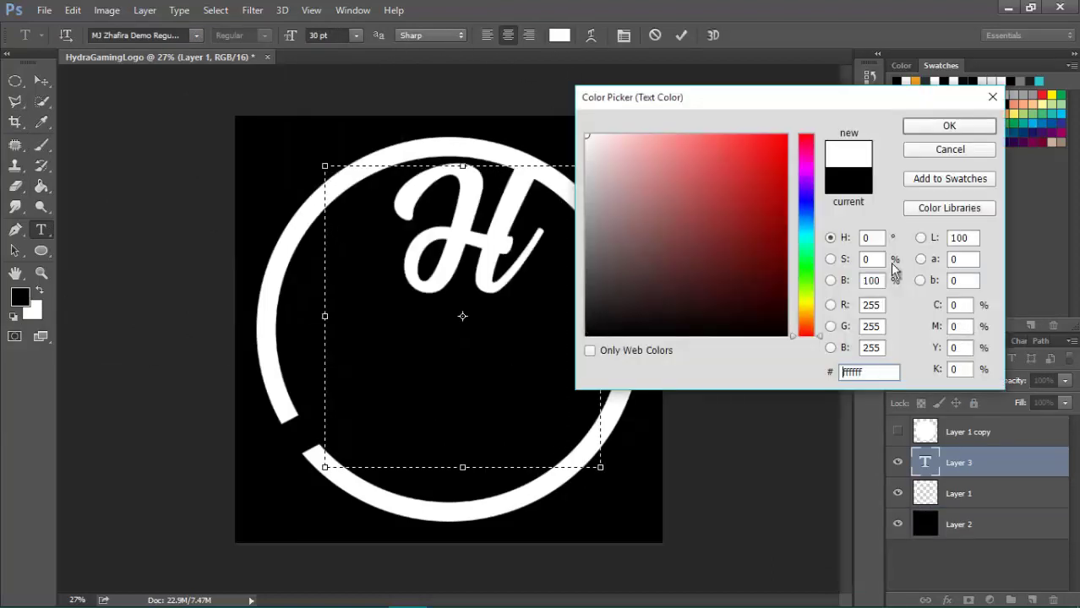
{"action": "left_click", "coordinate": [945, 128]}
{"action": "left_click", "coordinate": [357, 36]}
{"action": "left_click", "coordinate": [344, 268]}
{"action": "left_click", "coordinate": [545, 250]}
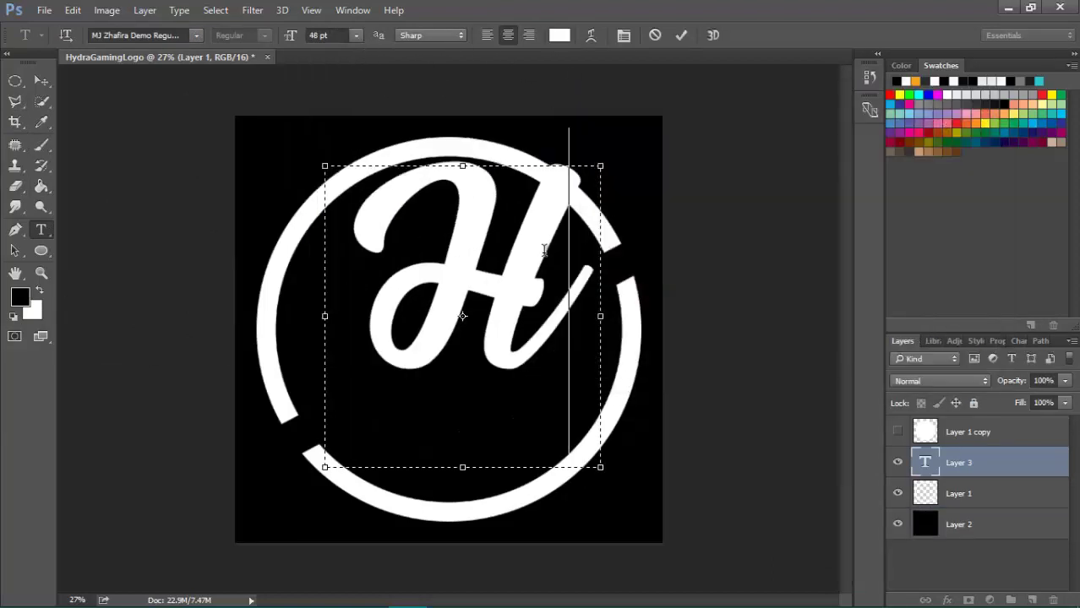
Try other typefaces on the letter H, ending with White Elephant Regular
{"action": "key", "text": "ctrl+a"}
{"action": "left_click", "coordinate": [196, 34]}
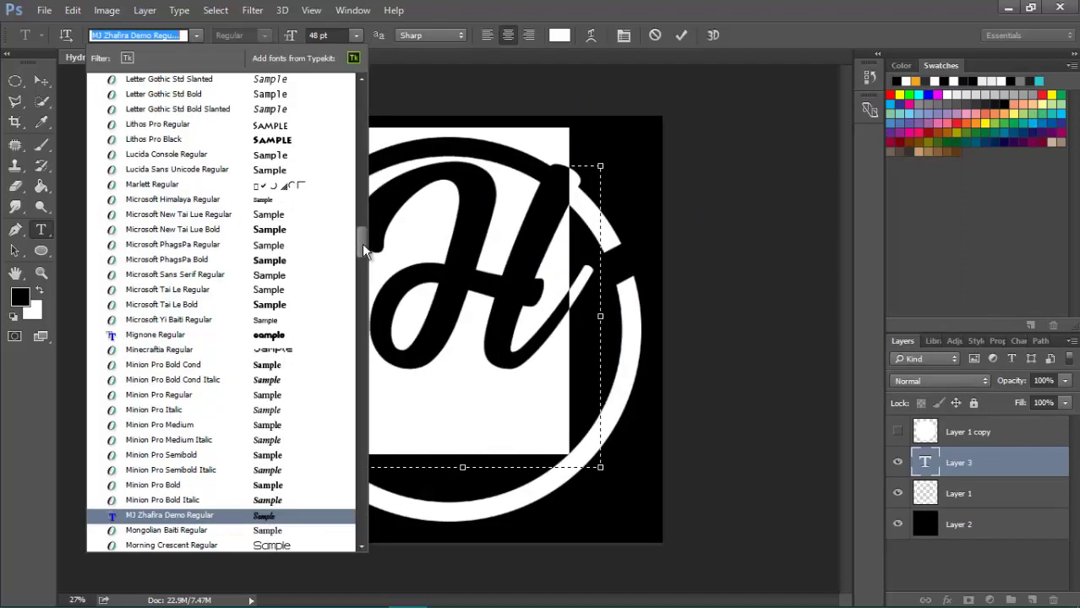
{"action": "left_click_drag", "start_coordinate": [362, 244], "coordinate": [393, 438]}
{"action": "left_click", "coordinate": [296, 190]}
{"action": "double_click", "coordinate": [504, 273]}
{"action": "left_click", "coordinate": [196, 36]}
{"action": "left_click", "coordinate": [323, 243]}
{"action": "left_click", "coordinate": [562, 331]}
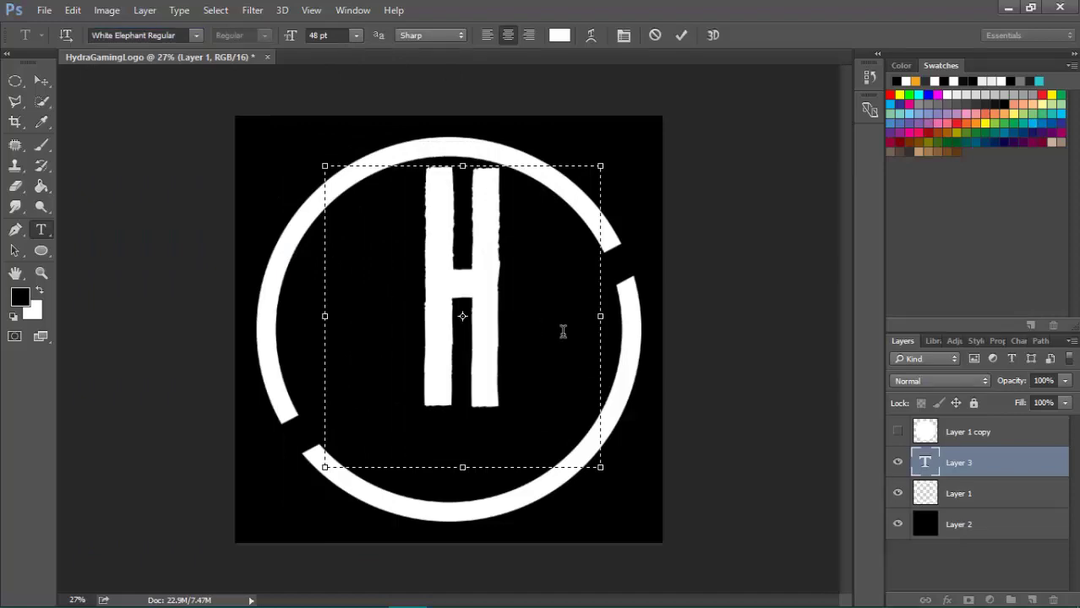
Clear the text box and enter the letter h in DK Petit Four Regular
{"action": "key", "text": "ctrl+z"}
{"action": "key", "text": "ctrl+z"}
{"action": "type", "text": "Y"}
{"action": "key", "text": "BackSpace"}
{"action": "key", "text": "BackSpace"}
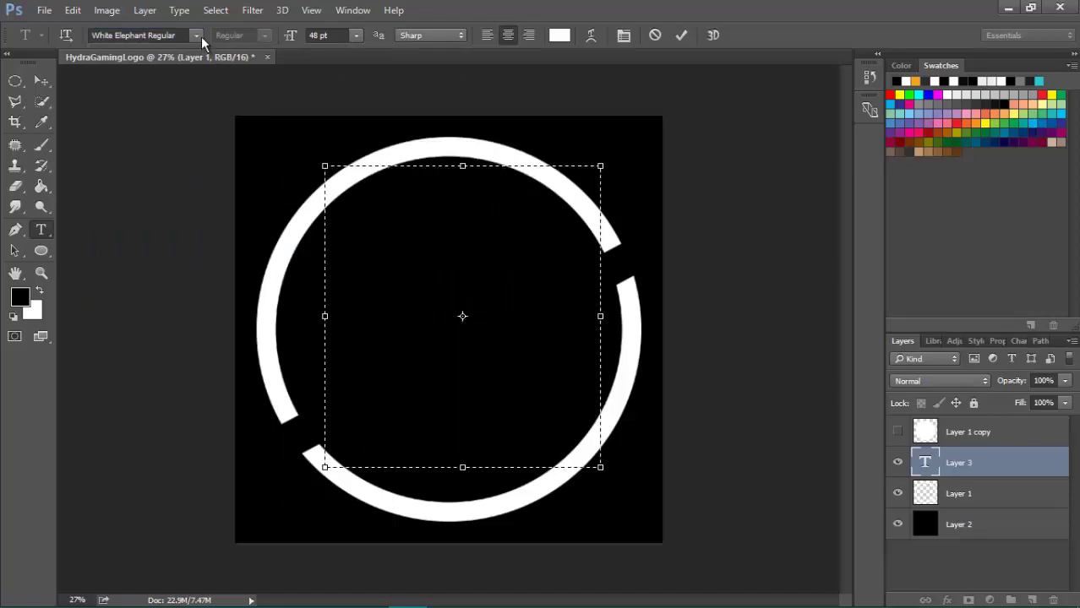
{"action": "left_click", "coordinate": [196, 34]}
{"action": "left_click_drag", "start_coordinate": [381, 436], "coordinate": [411, 202]}
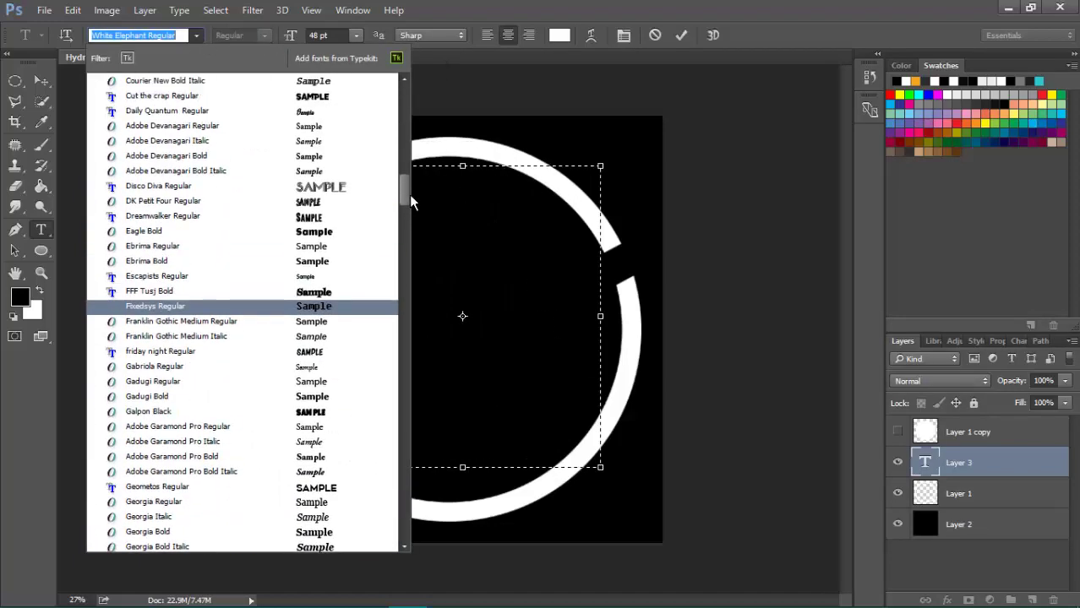
{"action": "left_click", "coordinate": [355, 201]}
{"action": "type", "text": "h"}
Try the fonts Daily Quantum Regular and Cut the crap Regular on the letter
{"action": "left_click_drag", "start_coordinate": [547, 267], "coordinate": [406, 253]}
{"action": "left_click", "coordinate": [196, 34]}
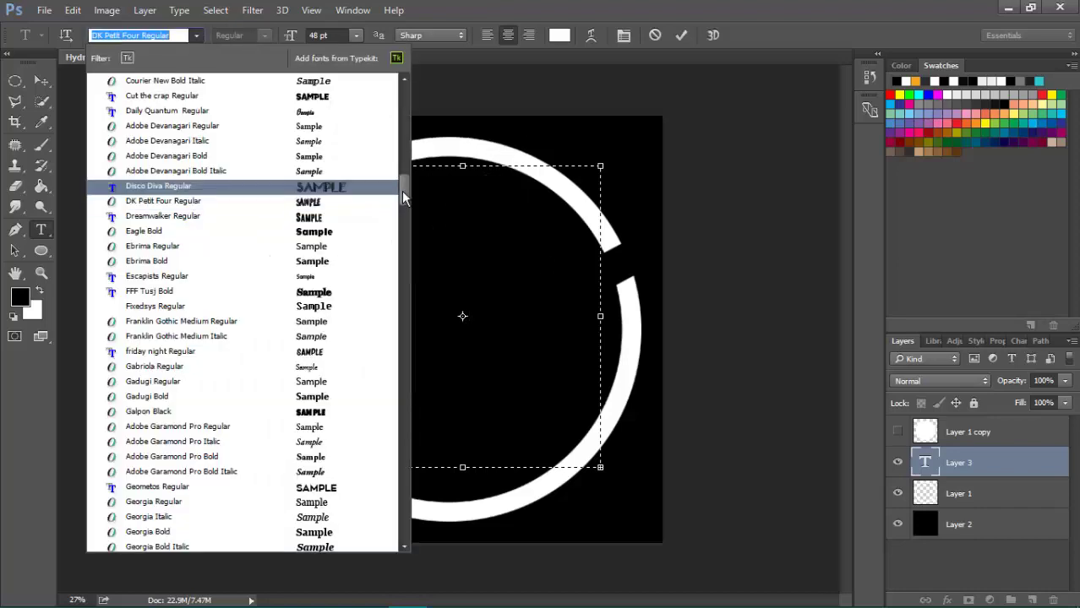
{"action": "left_click", "coordinate": [346, 111]}
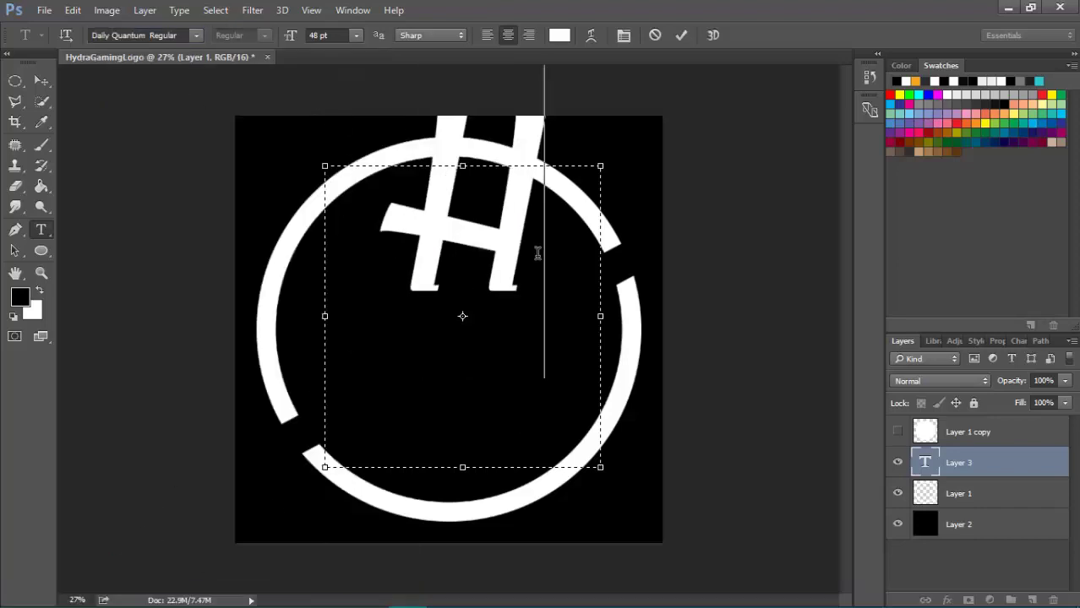
{"action": "left_click", "coordinate": [196, 34]}
{"action": "left_click_drag", "start_coordinate": [413, 207], "coordinate": [408, 191]}
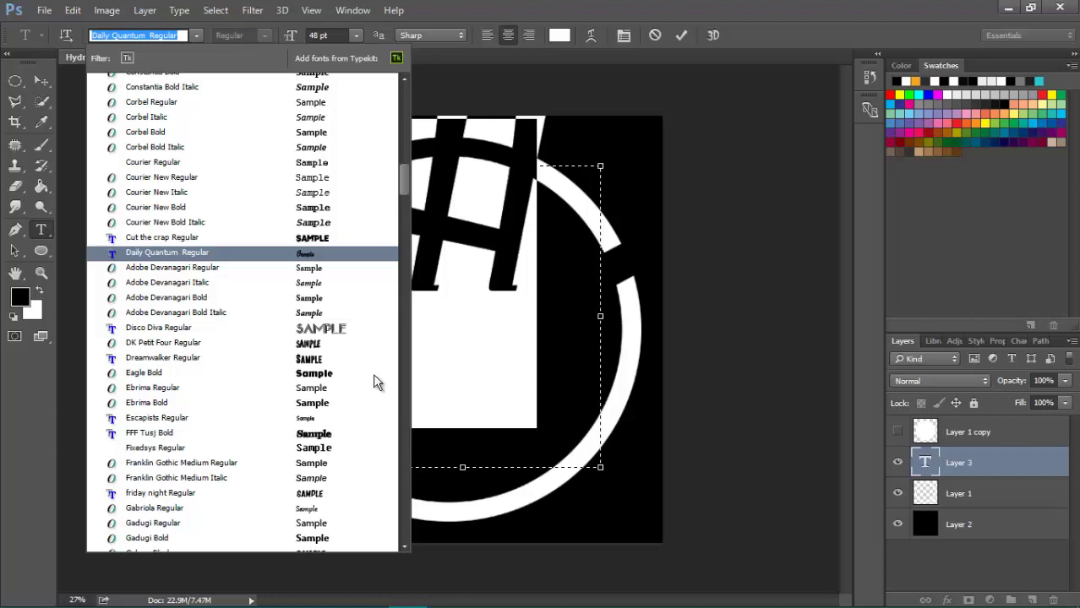
{"action": "left_click", "coordinate": [382, 238]}
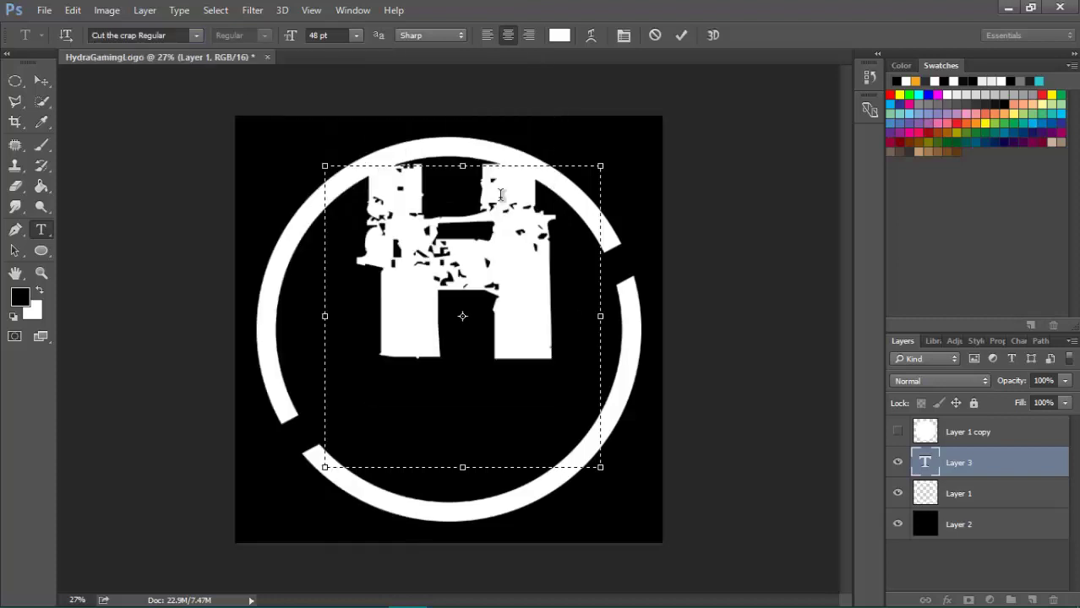
Try the font Chasing Embers Demo Version Regular on the letter
{"action": "left_click", "coordinate": [196, 34]}
{"action": "scroll", "coordinate": [403, 154], "scroll_direction": "up", "scroll_amount": 3}
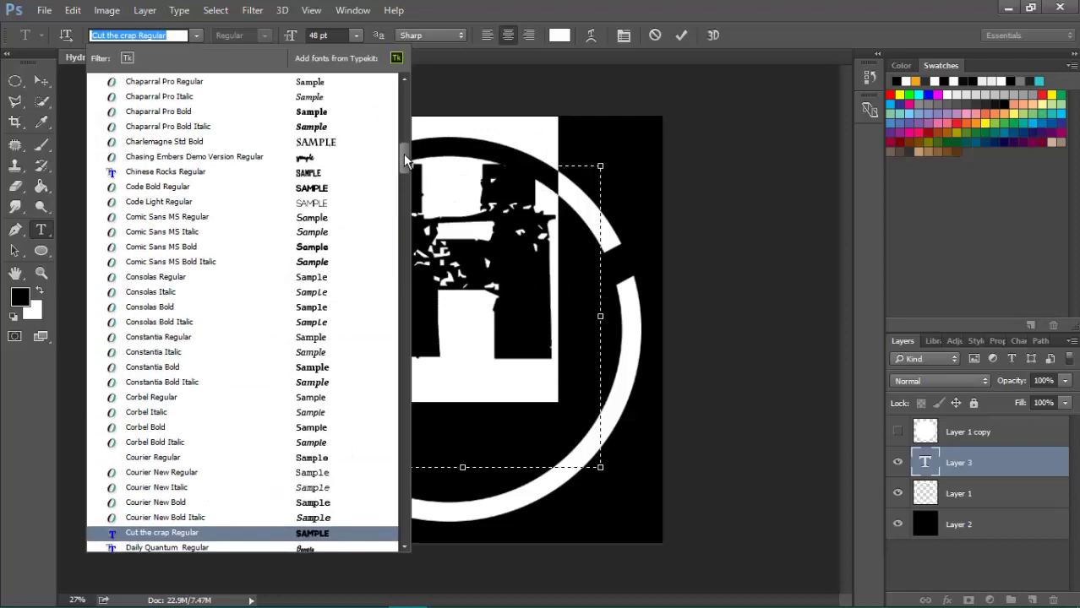
{"action": "left_click", "coordinate": [362, 181]}
{"action": "left_click", "coordinate": [52, 9]}
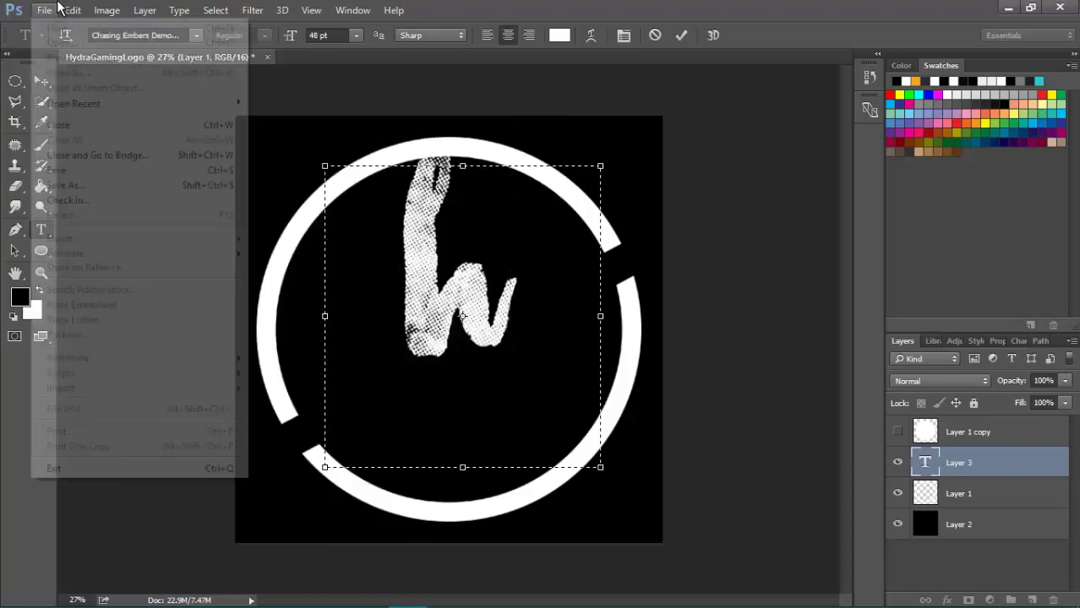
{"action": "left_click", "coordinate": [83, 9]}
Set the selected letter's font to Built Titling Bold
{"action": "left_click_drag", "start_coordinate": [582, 237], "coordinate": [422, 232]}
{"action": "left_click", "coordinate": [196, 34]}
{"action": "scroll", "coordinate": [401, 170], "scroll_direction": "up", "scroll_amount": 10}
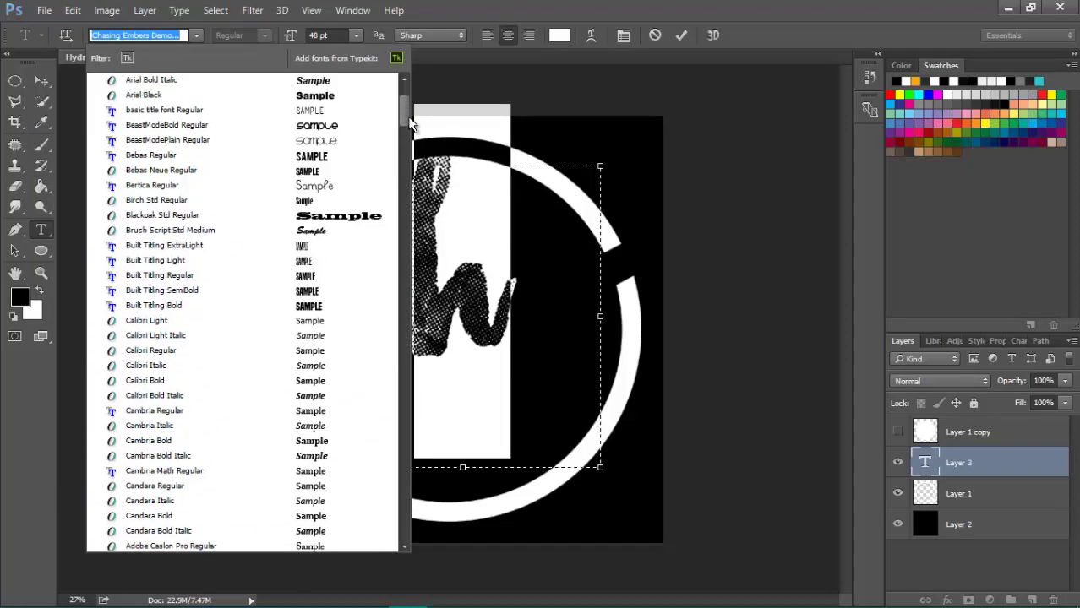
{"action": "left_click", "coordinate": [344, 306]}
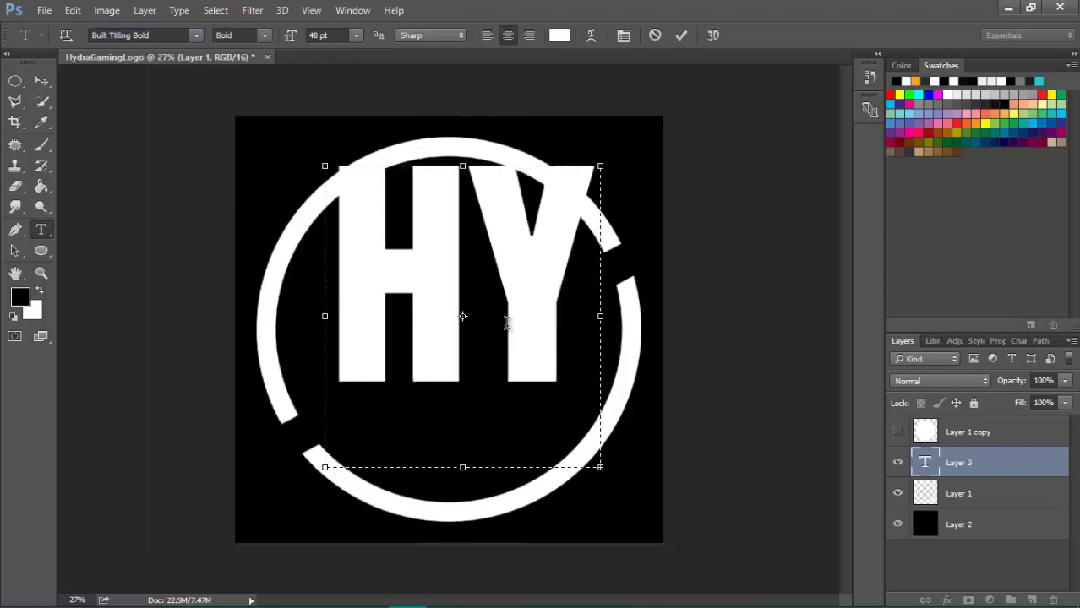
Set the letter H's font to Agent Orange Regular at a size of 43 pt
{"action": "left_click", "coordinate": [196, 35]}
{"action": "scroll", "coordinate": [404, 122], "scroll_direction": "up", "scroll_amount": 8}
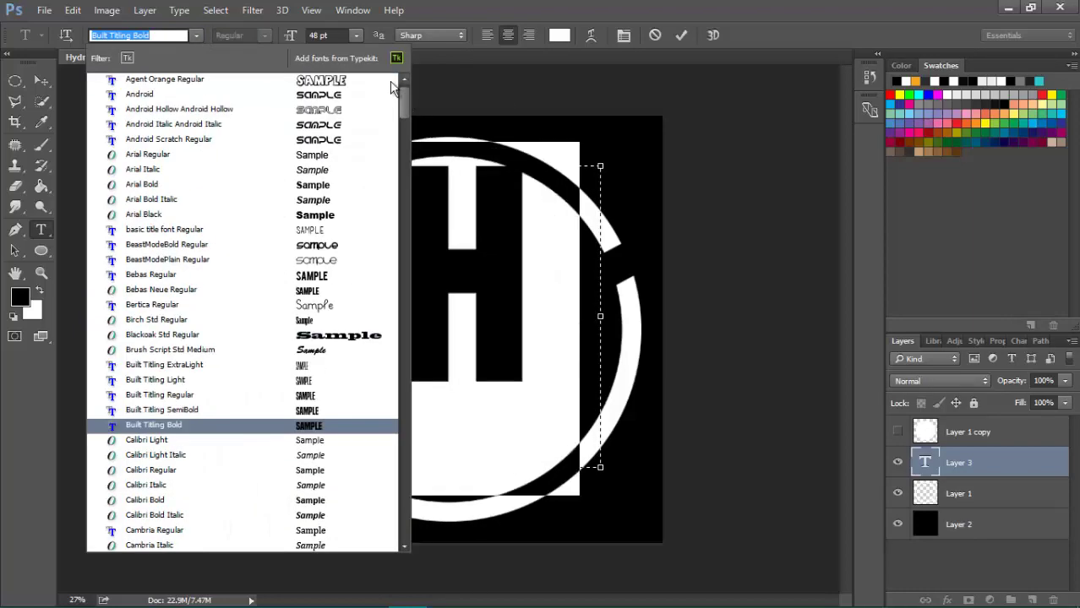
{"action": "left_click", "coordinate": [169, 74]}
{"action": "left_click", "coordinate": [319, 35]}
{"action": "scroll", "coordinate": [319, 34], "scroll_direction": "up", "scroll_amount": 1}
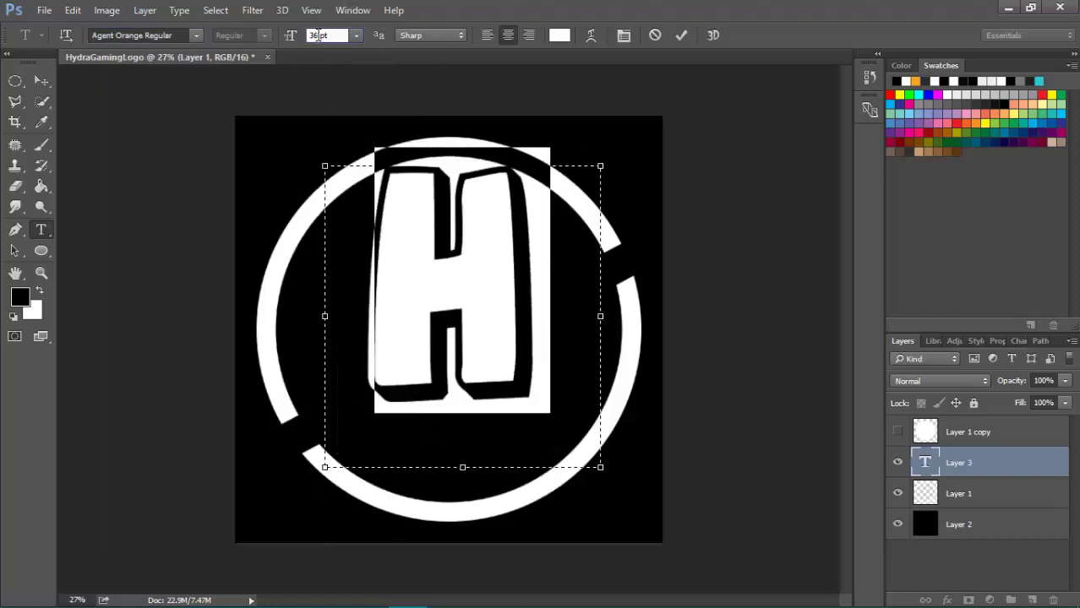
{"action": "type", "text": "43"}
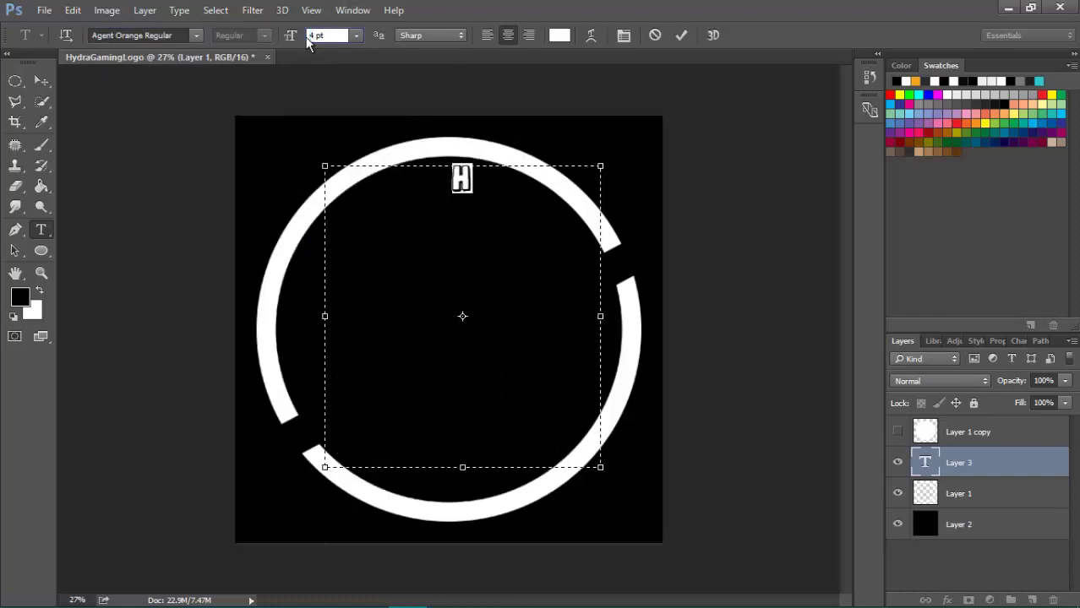
{"action": "key", "text": "Return"}
Narrow the letter's text box and move the H to the centre of the split ring
{"action": "left_click_drag", "start_coordinate": [600, 466], "coordinate": [540, 467]}
{"action": "left_click", "coordinate": [39, 80]}
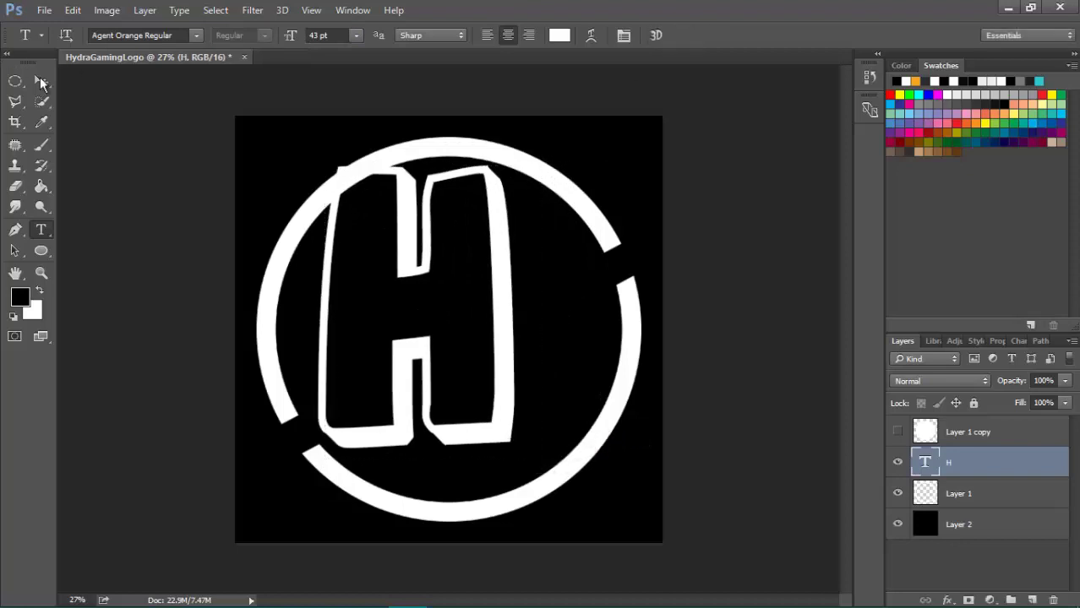
{"action": "left_click_drag", "start_coordinate": [468, 349], "coordinate": [481, 362]}
{"action": "left_click", "coordinate": [897, 524]}
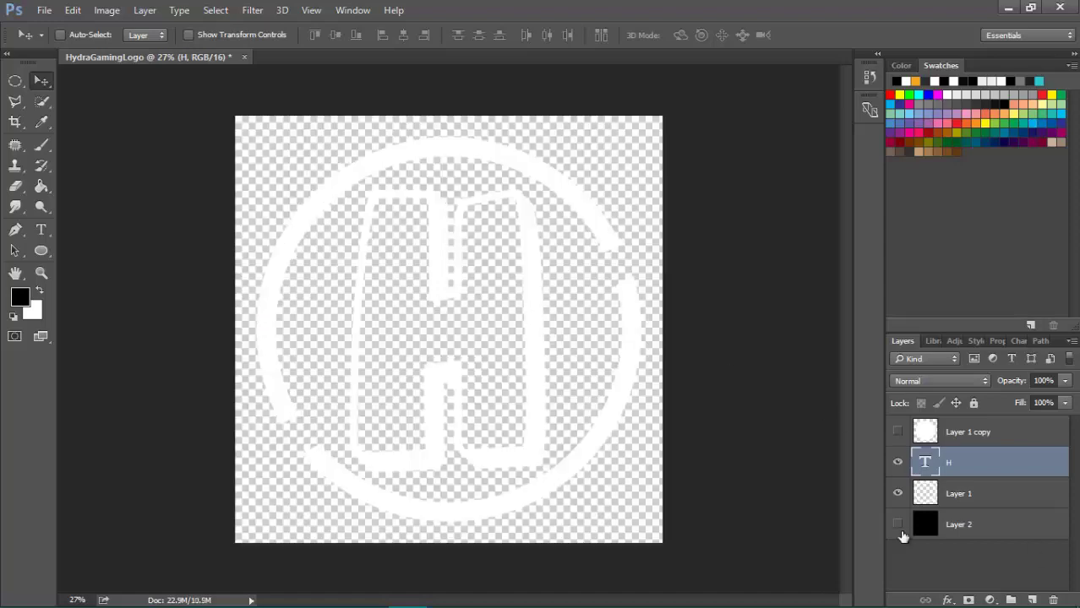
{"action": "left_click", "coordinate": [898, 524]}
Merge the ring layer, the H text layer and Layer 1 copy into a single layer
{"action": "left_click", "coordinate": [989, 494]}
{"action": "left_click", "coordinate": [994, 435], "text": "shift"}
{"action": "right_click", "coordinate": [990, 467]}
{"action": "left_click", "coordinate": [729, 560]}
Open the blending options of the merged logo layer, keeping the artwork in view
{"action": "right_click", "coordinate": [977, 432]}
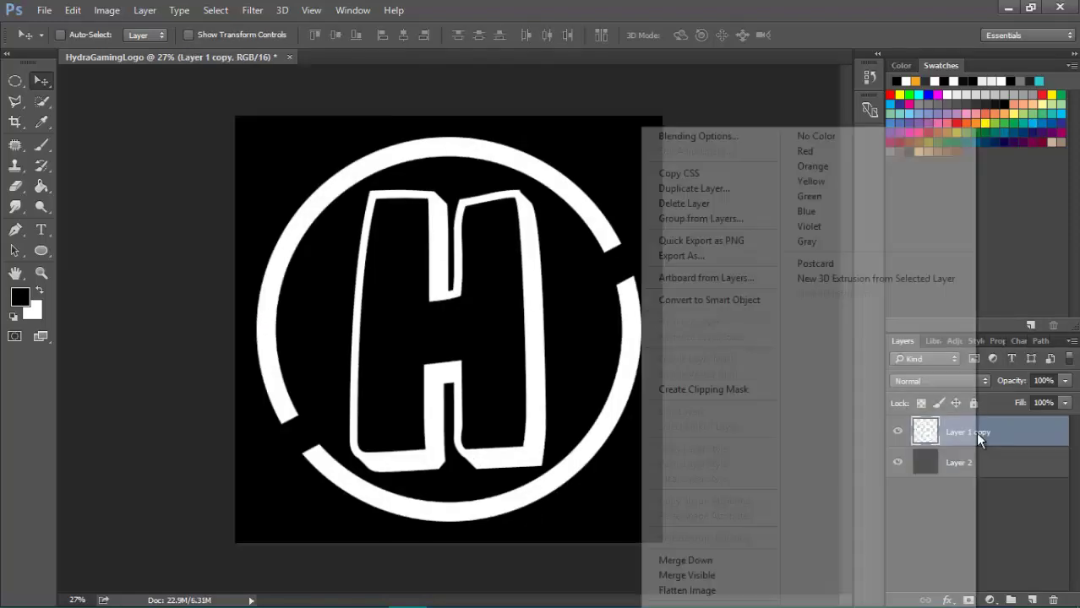
{"action": "left_click", "coordinate": [698, 136]}
{"action": "left_click_drag", "start_coordinate": [454, 204], "coordinate": [729, 194]}
{"action": "left_click", "coordinate": [630, 443]}
{"action": "left_click", "coordinate": [614, 446]}
Try a Gradient Overlay on the logo with different scales and opacities, ending at 150% scale, then turn it off
{"action": "left_click", "coordinate": [620, 424]}
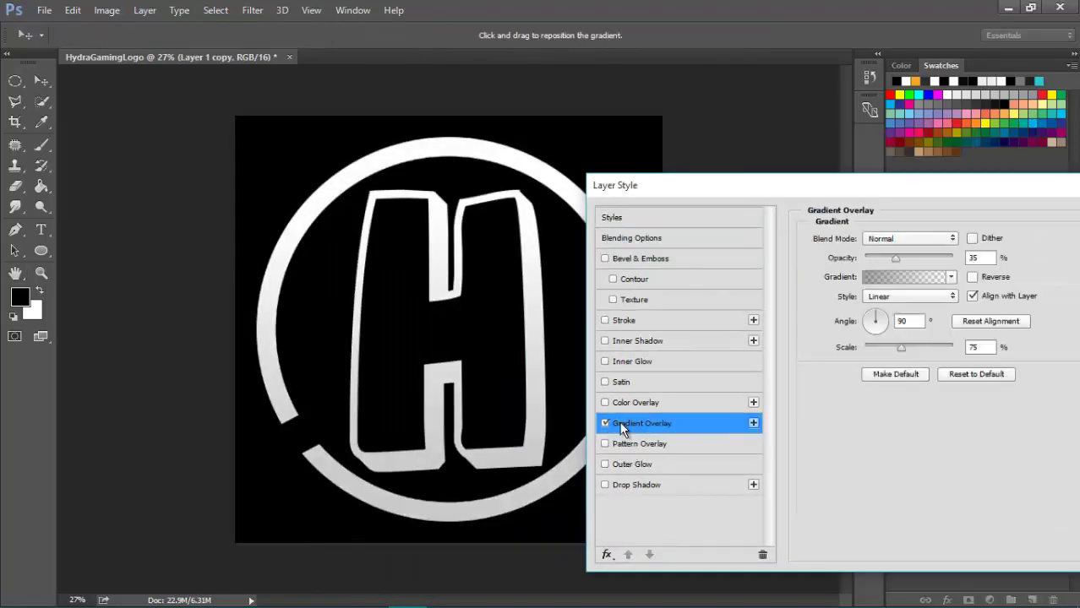
{"action": "left_click", "coordinate": [624, 424]}
{"action": "left_click", "coordinate": [658, 426]}
{"action": "left_click_drag", "start_coordinate": [900, 347], "coordinate": [864, 347]}
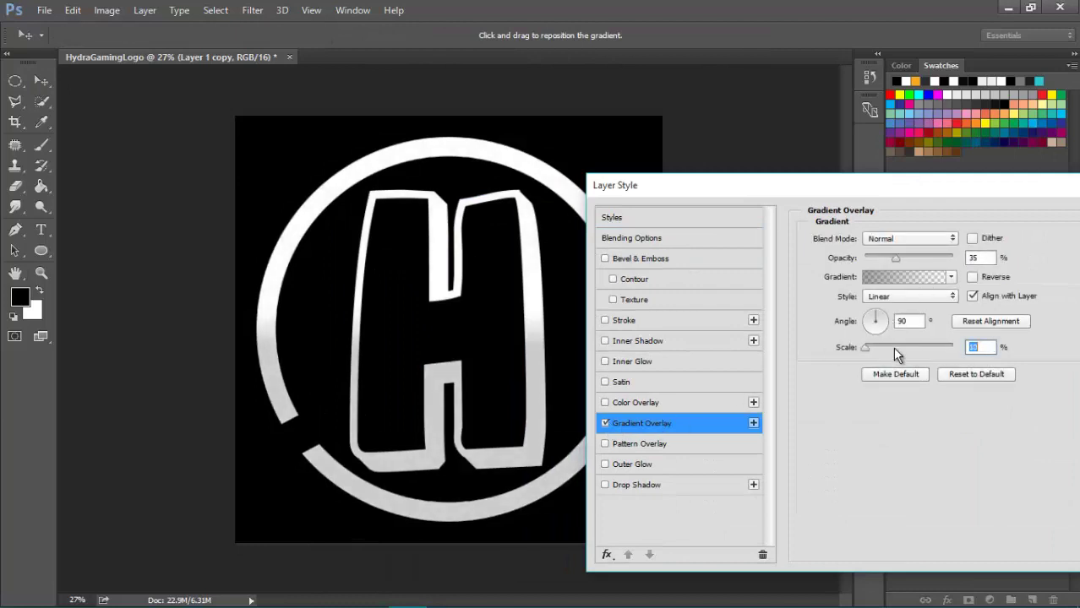
{"action": "left_click_drag", "start_coordinate": [896, 259], "coordinate": [1003, 271]}
{"action": "left_click_drag", "start_coordinate": [865, 347], "coordinate": [987, 345]}
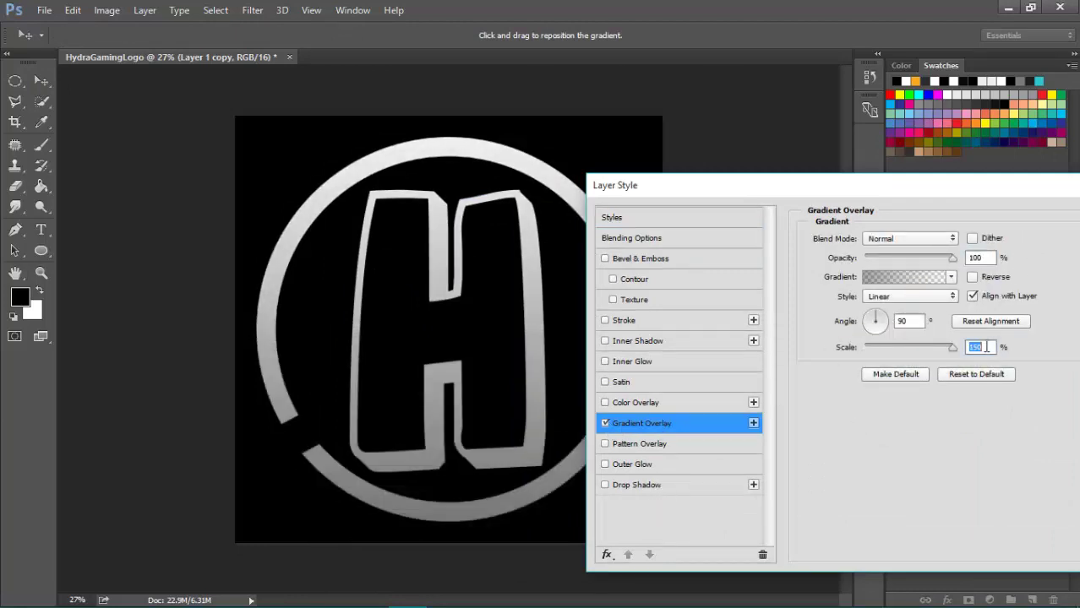
{"action": "left_click_drag", "start_coordinate": [951, 259], "coordinate": [886, 259]}
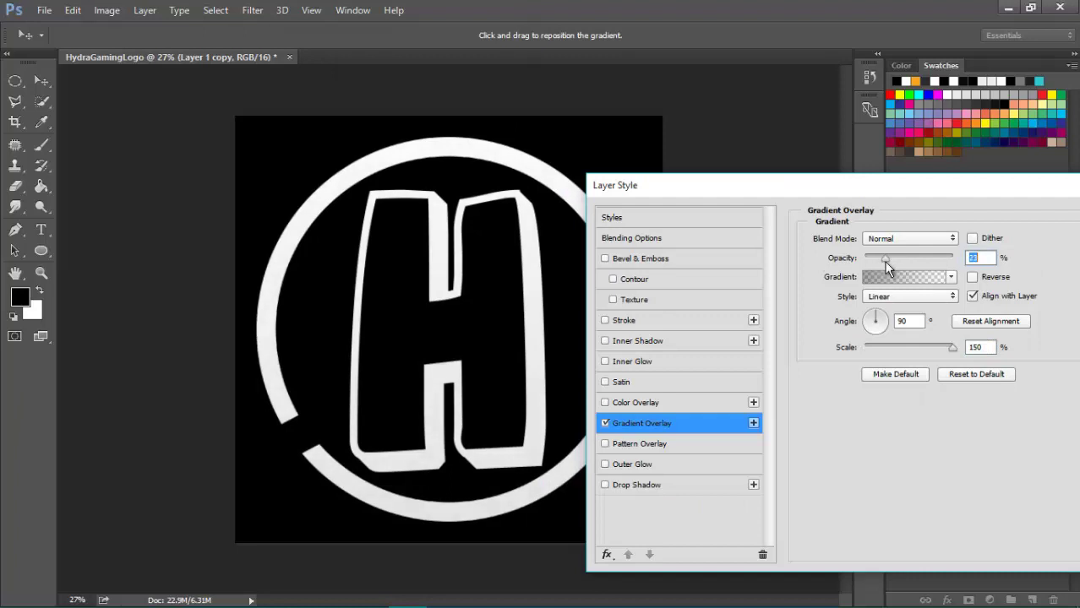
{"action": "left_click", "coordinate": [924, 238]}
{"action": "left_click", "coordinate": [625, 422]}
{"action": "left_click", "coordinate": [625, 423]}
Try Pattern Overlay, Outer Glow and Bevel & Emboss on the logo, and enable Drop Shadow
{"action": "double_click", "coordinate": [628, 444]}
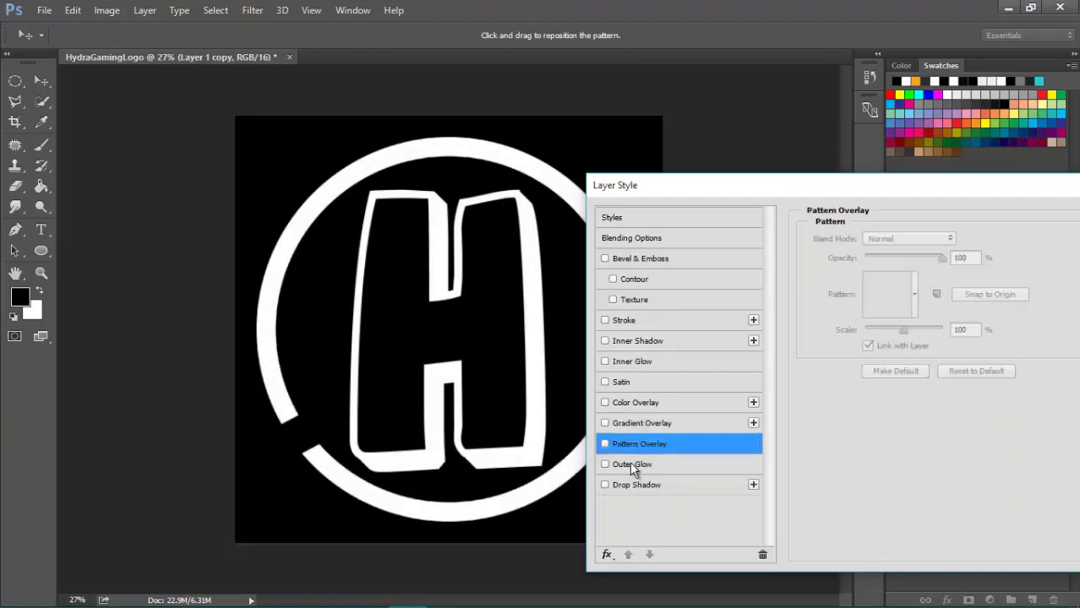
{"action": "double_click", "coordinate": [631, 465]}
{"action": "left_click", "coordinate": [635, 487]}
{"action": "double_click", "coordinate": [638, 261]}
Add a red (#ed2024) Color Overlay to the logo layer
{"action": "left_click", "coordinate": [636, 402]}
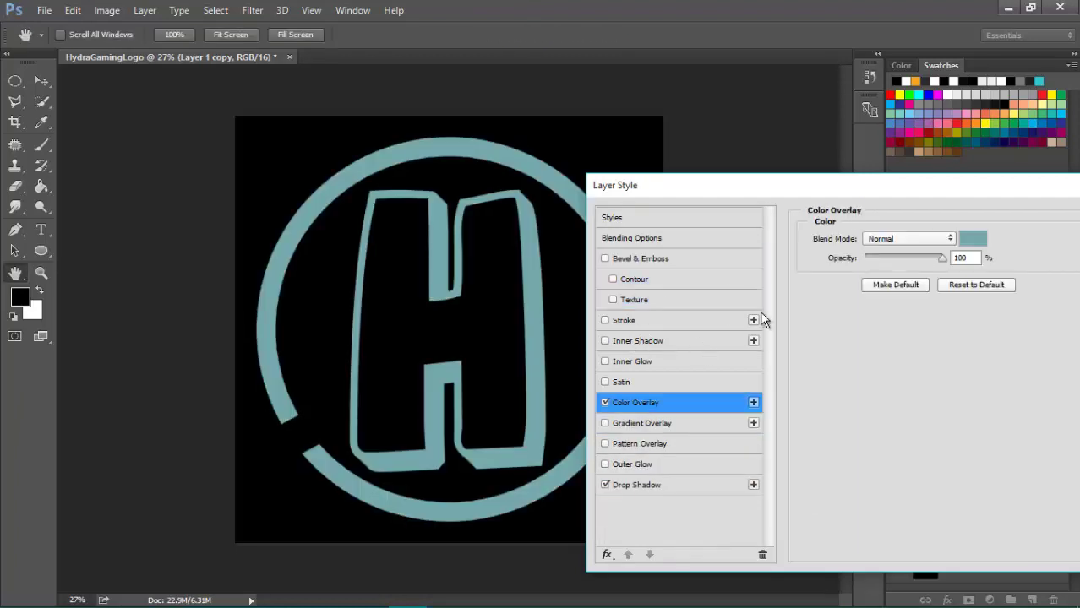
{"action": "left_click", "coordinate": [974, 240]}
{"action": "left_click_drag", "start_coordinate": [752, 104], "coordinate": [832, 137]}
{"action": "type", "text": "00f6ff"}
{"action": "left_click_drag", "start_coordinate": [871, 268], "coordinate": [862, 369]}
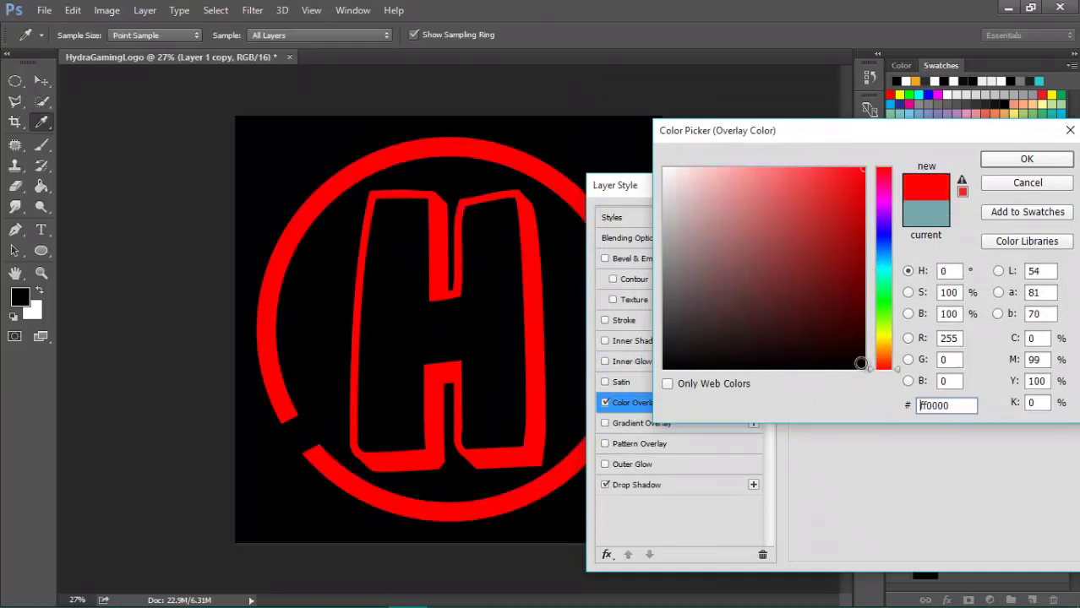
{"action": "left_click", "coordinate": [964, 192]}
{"action": "left_click", "coordinate": [1029, 164]}
Try a Satin effect with a reduced size on the red logo, then turn it off
{"action": "left_click_drag", "start_coordinate": [767, 196], "coordinate": [650, 246]}
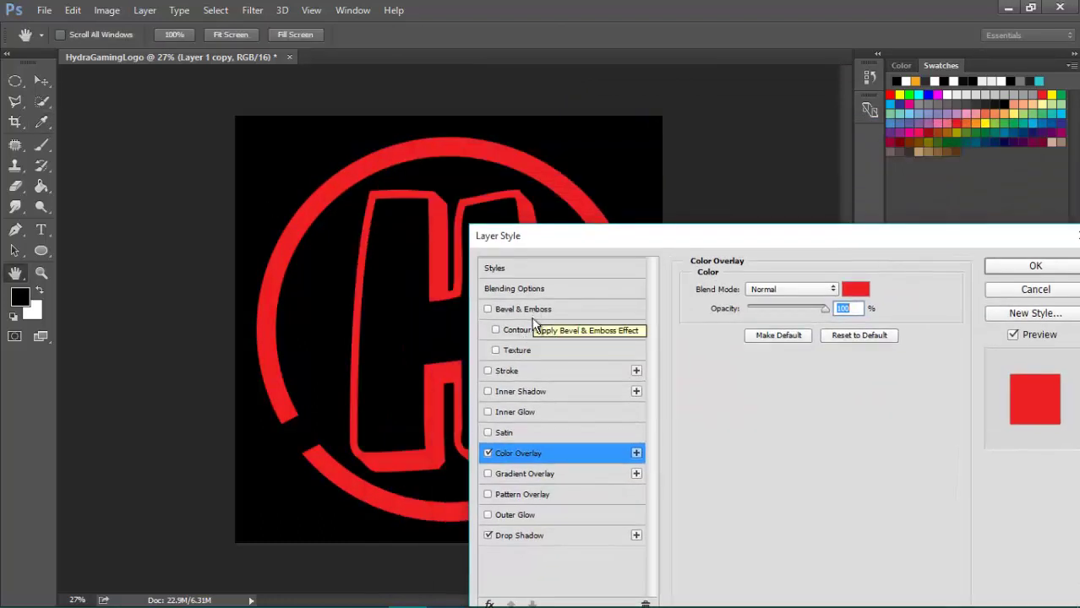
{"action": "left_click", "coordinate": [500, 432]}
{"action": "left_click_drag", "start_coordinate": [559, 243], "coordinate": [690, 221]}
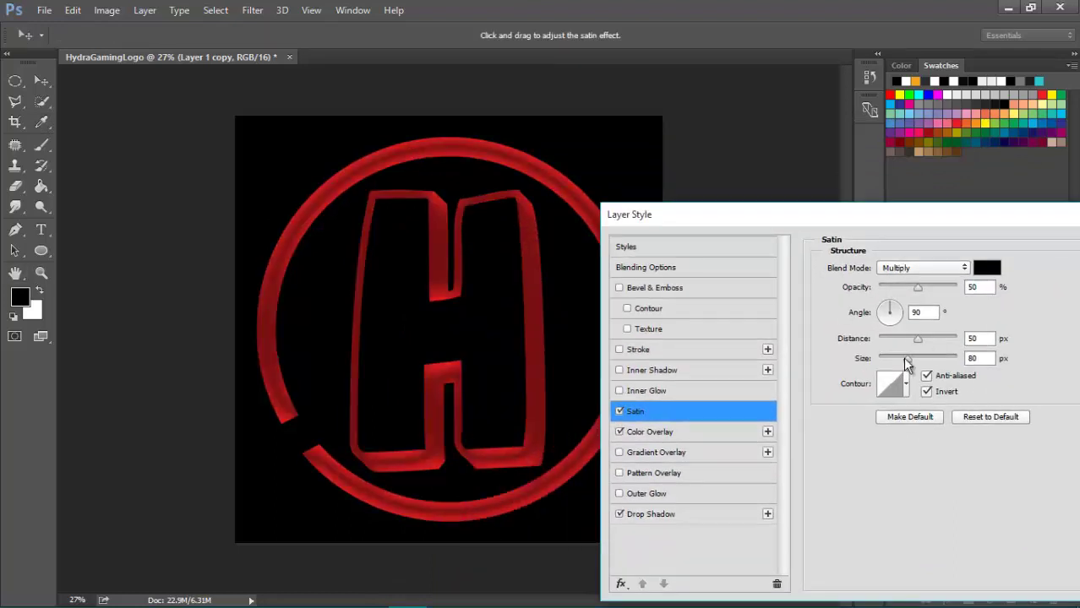
{"action": "left_click_drag", "start_coordinate": [905, 364], "coordinate": [873, 363]}
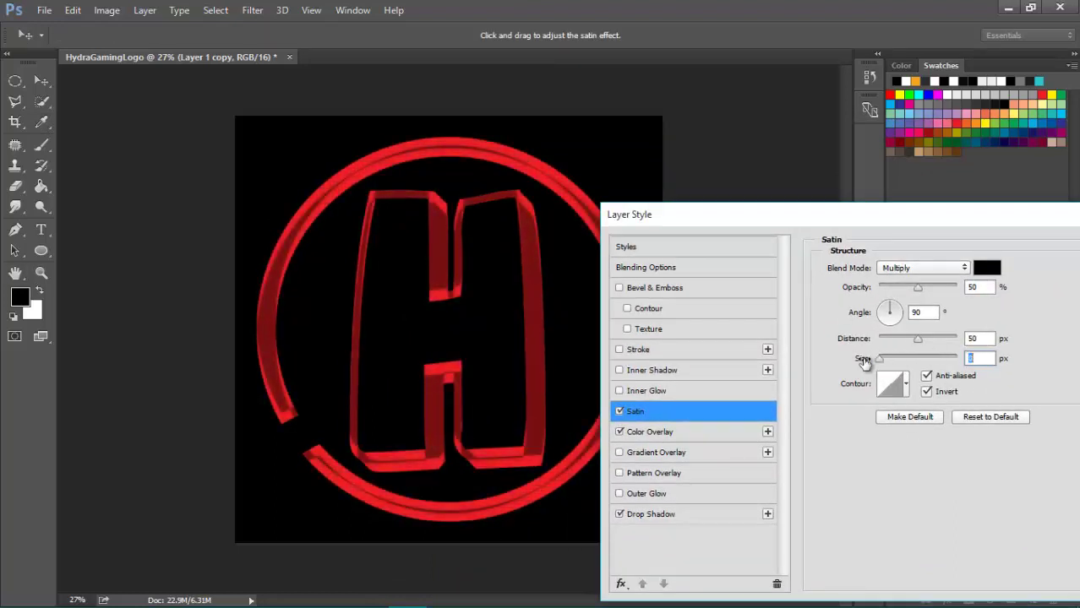
{"action": "left_click", "coordinate": [621, 412]}
Try Inner Glow, Inner Shadow, Stroke, Texture and Gradient Overlay on the red logo, then turn them off
{"action": "double_click", "coordinate": [621, 391]}
{"action": "left_click", "coordinate": [621, 371]}
{"action": "left_click", "coordinate": [621, 371]}
{"action": "left_click", "coordinate": [620, 351]}
{"action": "left_click", "coordinate": [619, 351]}
{"action": "double_click", "coordinate": [627, 330]}
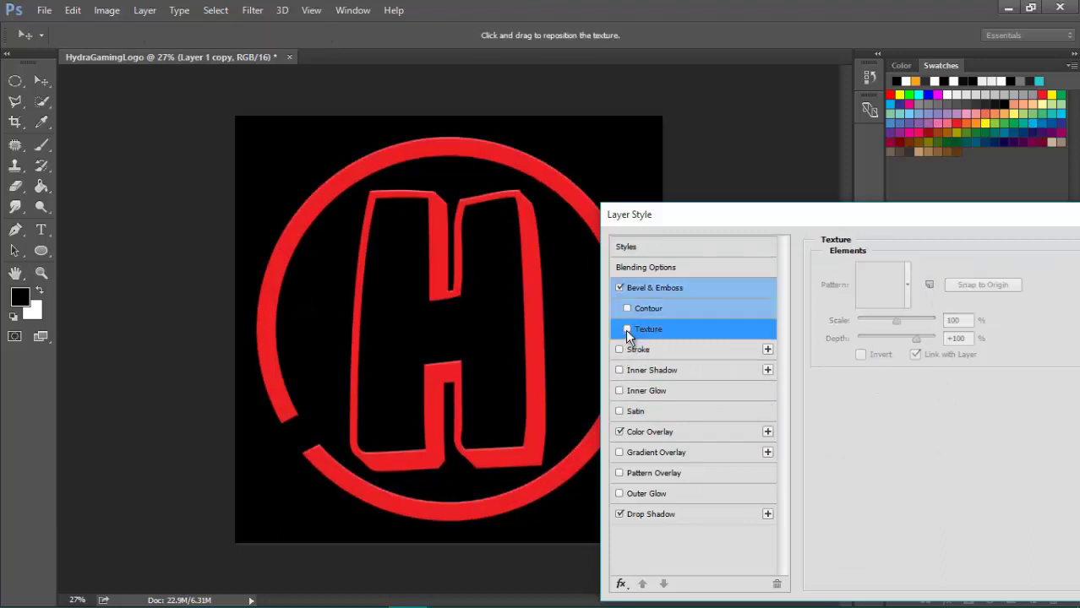
{"action": "left_click", "coordinate": [619, 452]}
{"action": "left_click", "coordinate": [621, 453]}
Apply the layer style with Color Overlay and Drop Shadow, and select the logo layer
{"action": "left_click_drag", "start_coordinate": [955, 218], "coordinate": [676, 213]}
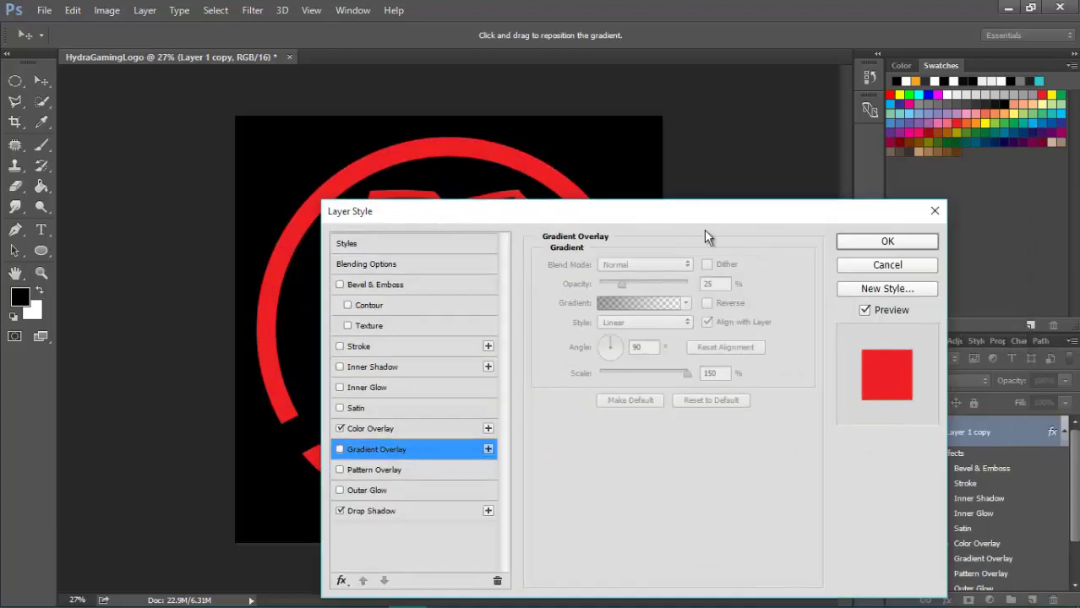
{"action": "left_click", "coordinate": [913, 241]}
{"action": "left_click", "coordinate": [970, 504]}
{"action": "left_click", "coordinate": [990, 434]}
Try to select the split ring with the Quick Selection tool at a brush size of 57
{"action": "left_click", "coordinate": [41, 101]}
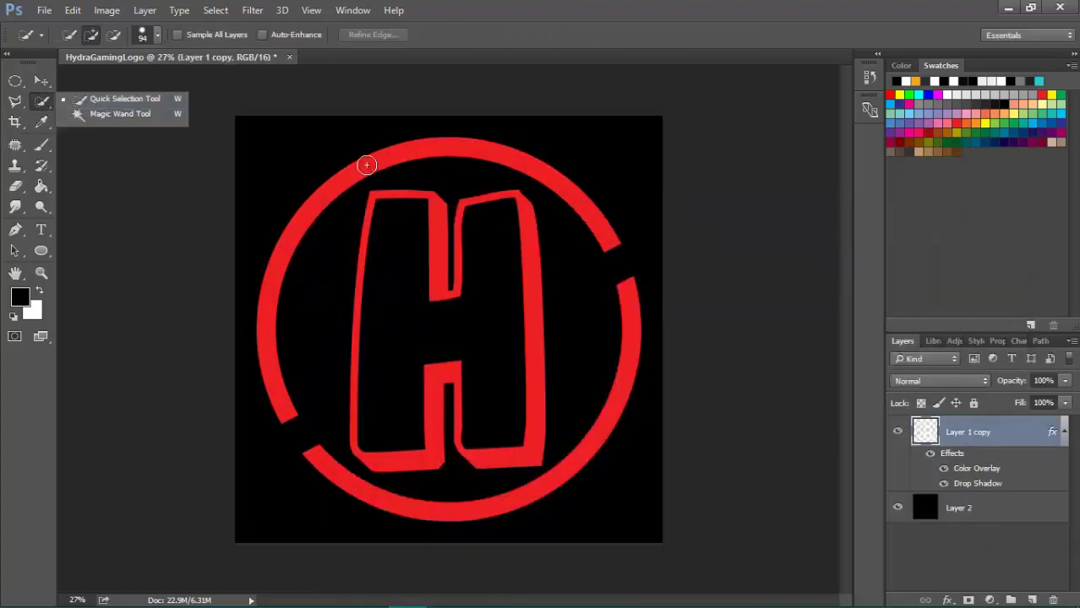
{"action": "left_click", "coordinate": [157, 36]}
{"action": "left_click_drag", "start_coordinate": [414, 154], "coordinate": [494, 150]}
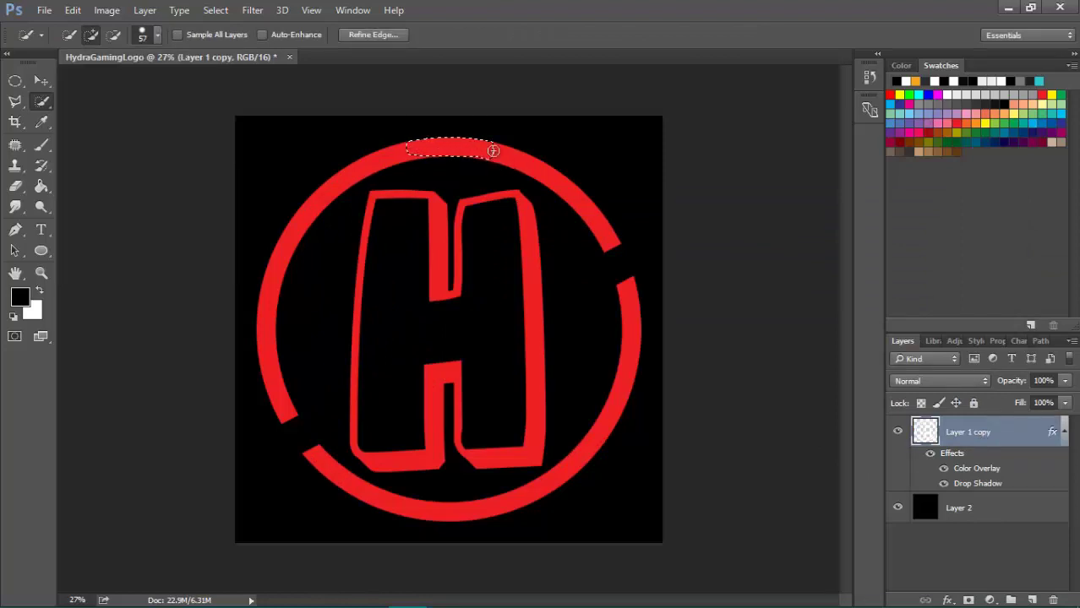
{"action": "key", "text": "ctrl+z"}
{"action": "left_click_drag", "start_coordinate": [602, 233], "coordinate": [608, 246]}
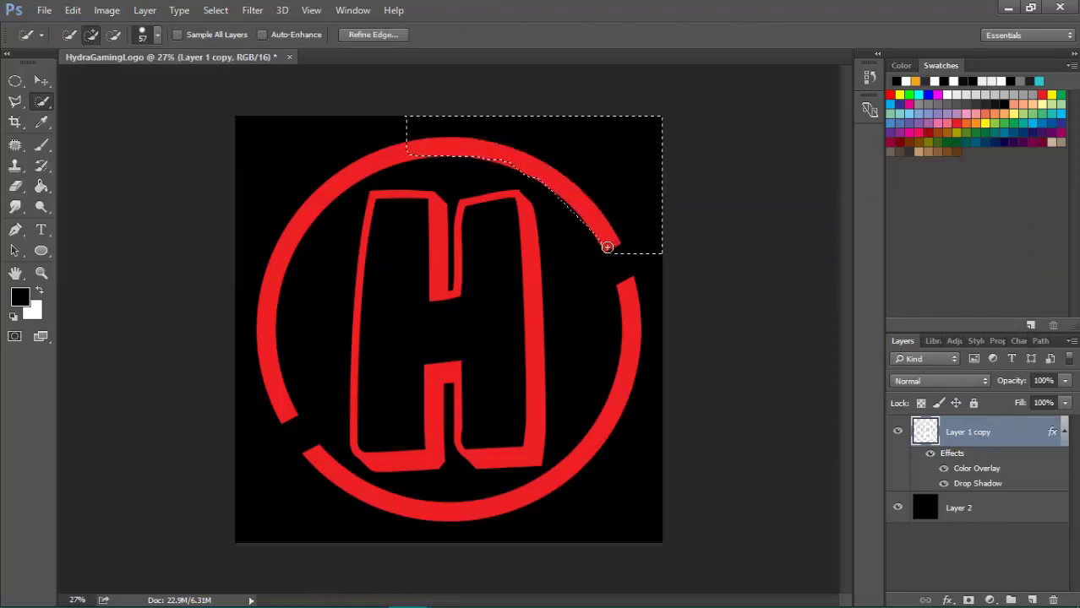
{"action": "key", "text": "ctrl+z"}
{"action": "left_click_drag", "start_coordinate": [503, 150], "coordinate": [609, 229]}
{"action": "key", "text": "ctrl+d"}
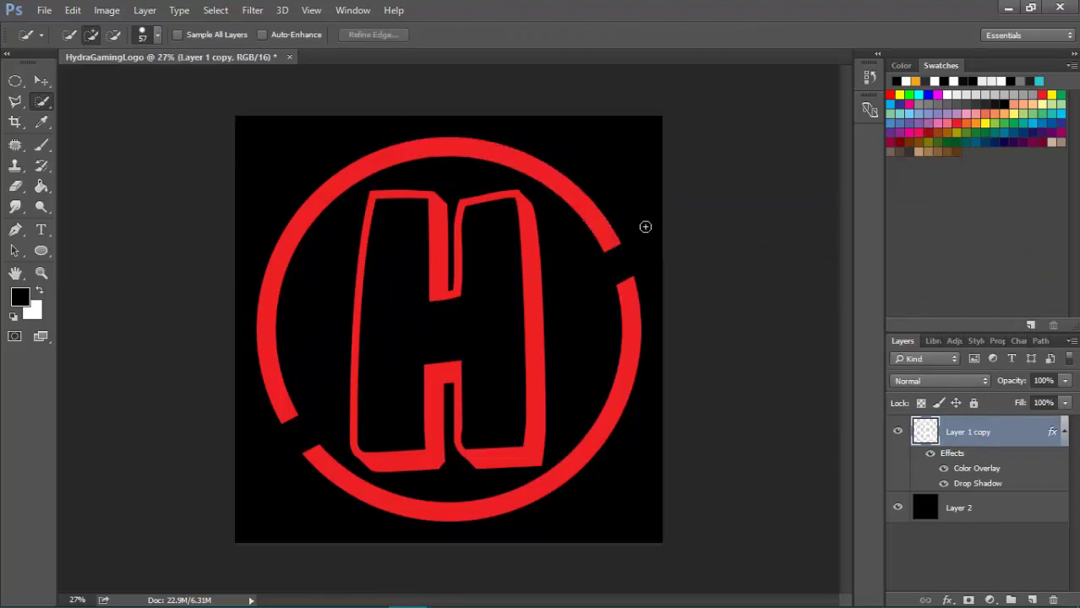
{"action": "left_click_drag", "start_coordinate": [484, 509], "coordinate": [565, 469]}
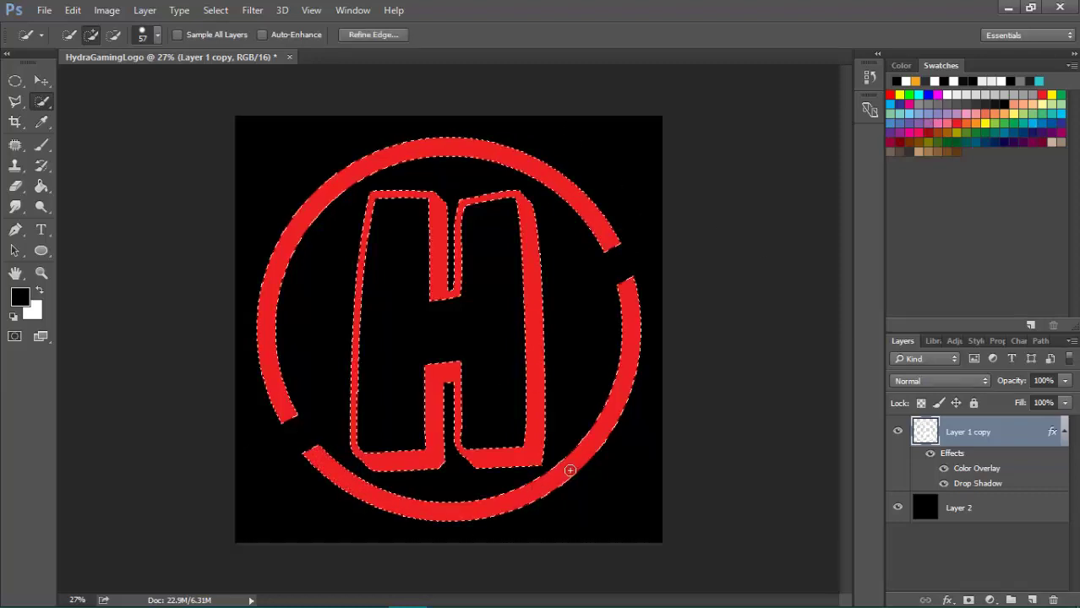
{"action": "key", "text": "ctrl+d"}
Outline the split ring with the Polygonal Lasso, excluding the H, and copy it to a new layer
{"action": "left_click", "coordinate": [15, 101]}
{"action": "left_click", "coordinate": [276, 443]}
{"action": "left_click", "coordinate": [310, 415]}
{"action": "left_click", "coordinate": [303, 331]}
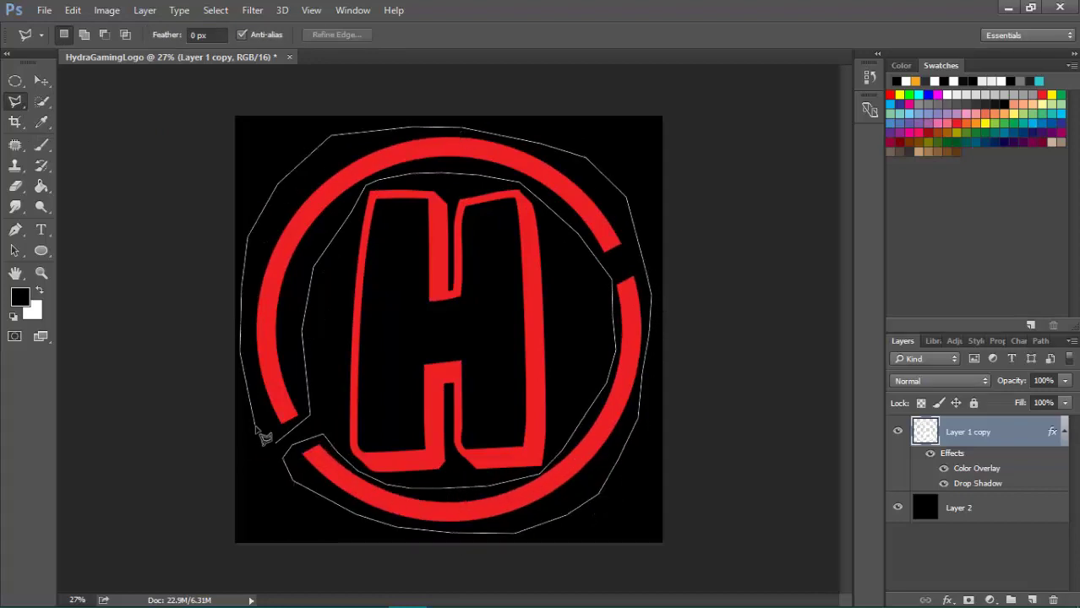
{"action": "left_click", "coordinate": [284, 454]}
{"action": "key", "text": "ctrl+j"}
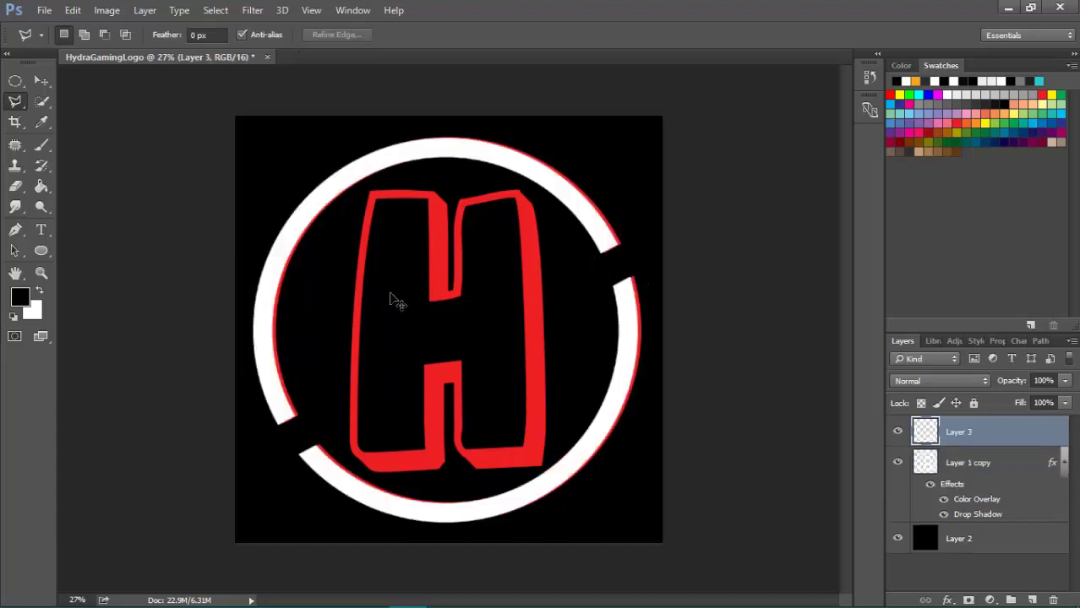
Offset the white ring copy slightly down and to the right and place its layer beneath the red logo layer
{"action": "left_click", "coordinate": [41, 81]}
{"action": "left_click_drag", "start_coordinate": [384, 303], "coordinate": [392, 311]}
{"action": "left_click_drag", "start_coordinate": [943, 435], "coordinate": [966, 489]}
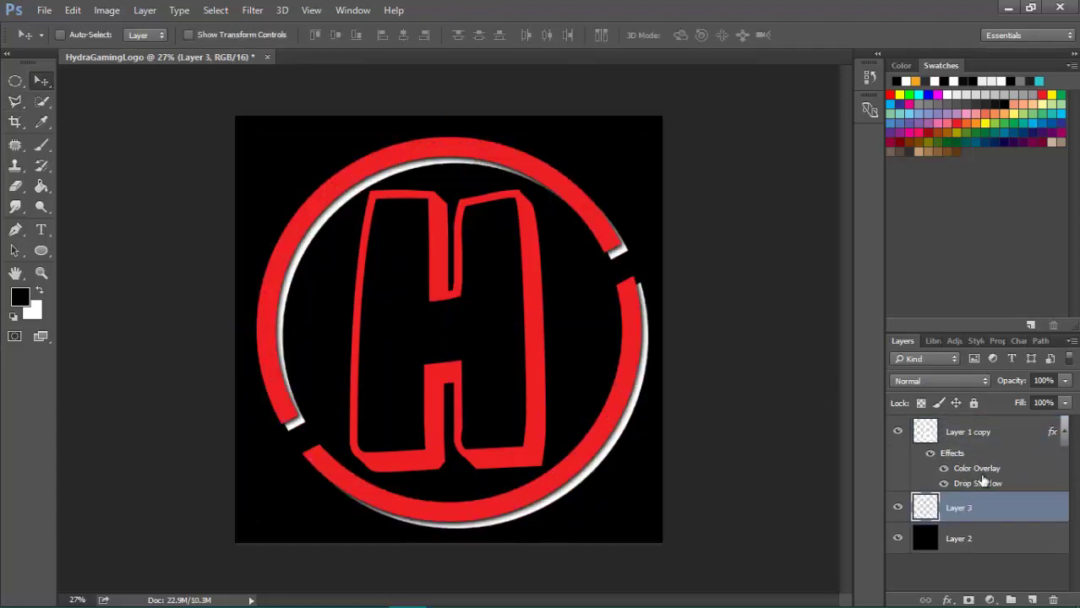
Remove the Drop Shadow effect from the red logo layer
{"action": "right_click", "coordinate": [1000, 435]}
{"action": "left_click", "coordinate": [718, 137]}
{"action": "left_click", "coordinate": [348, 509]}
{"action": "left_click", "coordinate": [875, 242]}
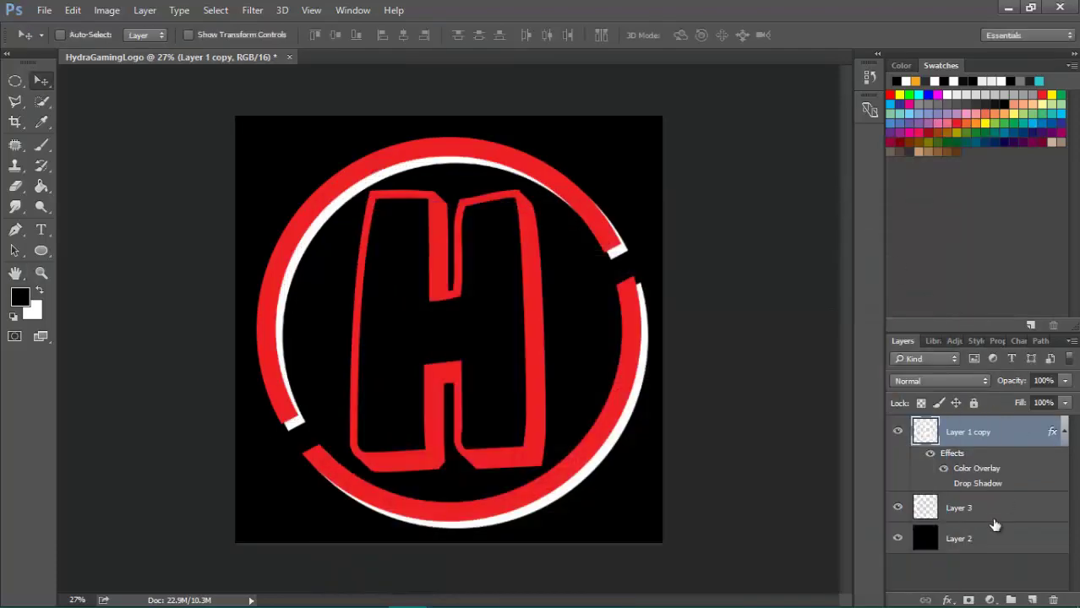
Duplicate the white ring layer and offset the duplicate about 0.015 in right and down
{"action": "right_click", "coordinate": [994, 519]}
{"action": "left_click", "coordinate": [781, 74]}
{"action": "left_click", "coordinate": [679, 176]}
{"action": "left_click_drag", "start_coordinate": [438, 281], "coordinate": [442, 286]}
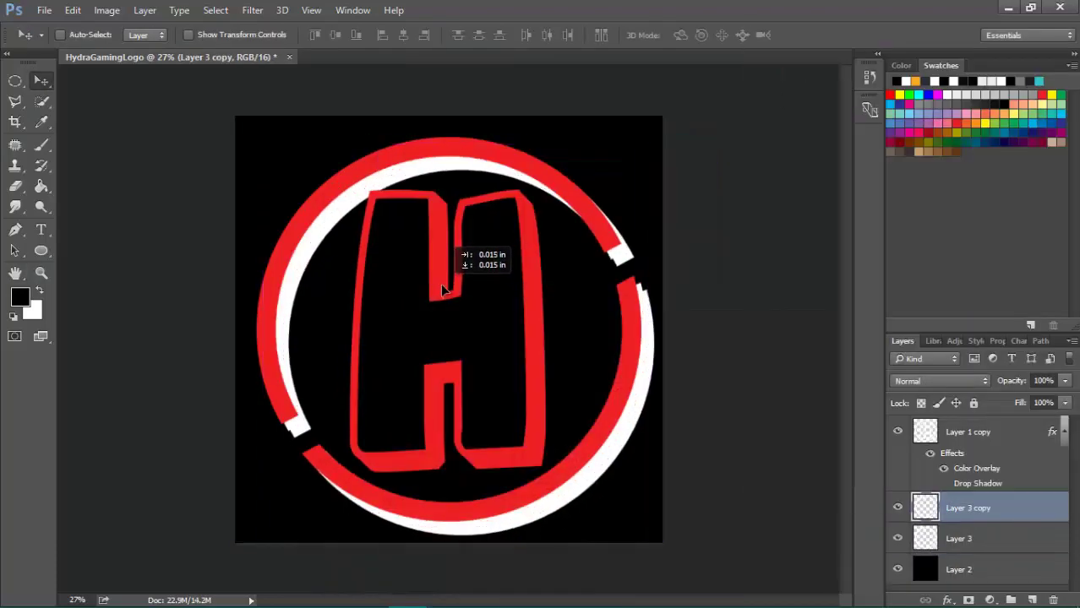
Move the duplicated ring layer beneath the original white ring layer
{"action": "right_click", "coordinate": [1000, 508]}
{"action": "left_click", "coordinate": [971, 538]}
{"action": "left_click", "coordinate": [921, 510]}
{"action": "key", "text": "ctrl+i"}
{"action": "left_click_drag", "start_coordinate": [972, 509], "coordinate": [973, 541]}
Add a cyan Color Overlay to the lowest ring copy
{"action": "right_click", "coordinate": [972, 539]}
{"action": "left_click", "coordinate": [803, 68]}
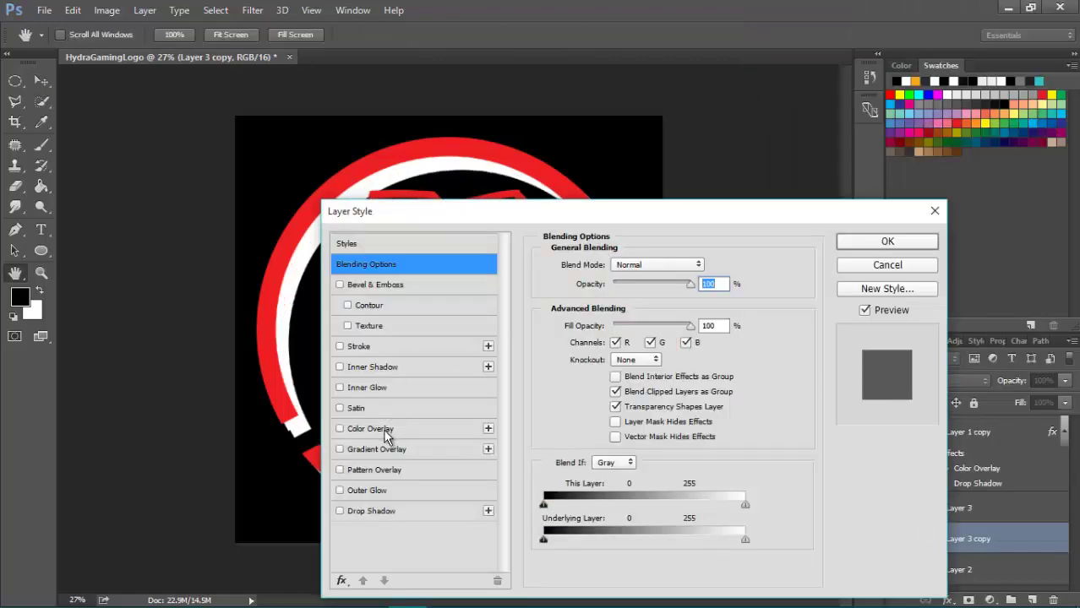
{"action": "left_click", "coordinate": [385, 433]}
{"action": "left_click_drag", "start_coordinate": [507, 212], "coordinate": [674, 147]}
{"action": "left_click", "coordinate": [824, 214]}
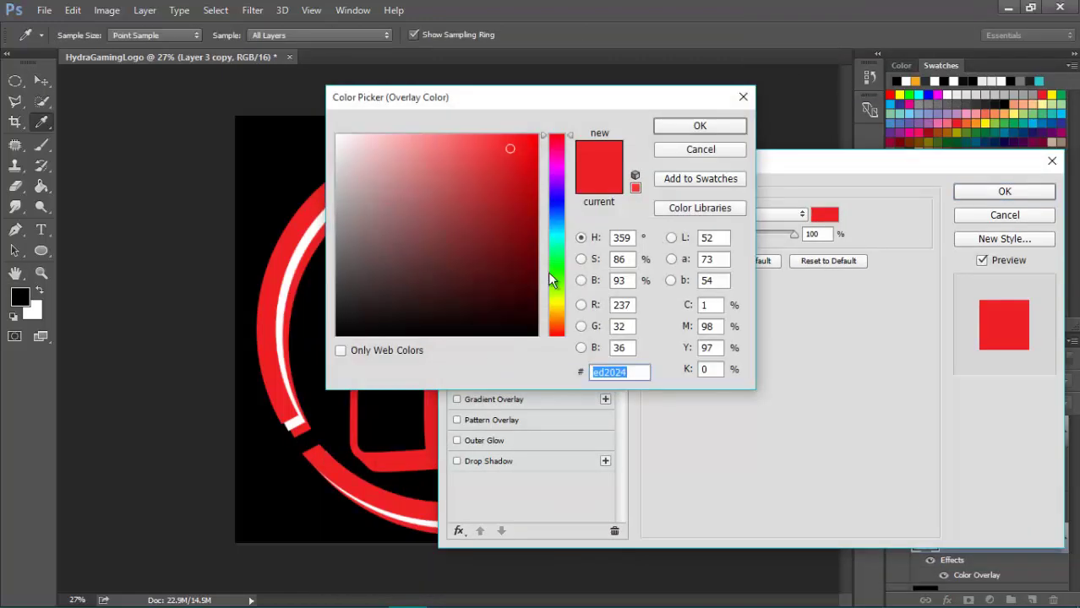
{"action": "left_click", "coordinate": [559, 232]}
{"action": "left_click", "coordinate": [700, 125]}
{"action": "left_click", "coordinate": [1004, 191]}
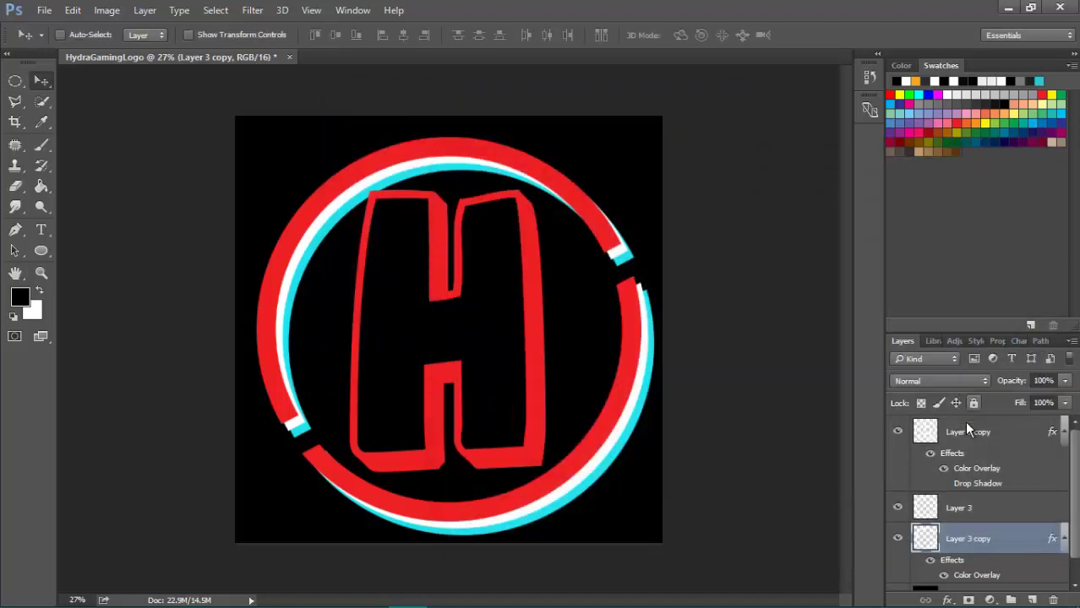
Outline a small angular letter G in the centre of the H with the Polygonal Lasso and create a new layer
{"action": "mouse_move", "coordinate": [1076, 443]}
{"action": "left_mouse_down"}
{"action": "mouse_move", "coordinate": [1076, 468]}
{"action": "mouse_move", "coordinate": [1076, 442]}
{"action": "left_mouse_up"}
{"action": "left_click", "coordinate": [15, 101]}
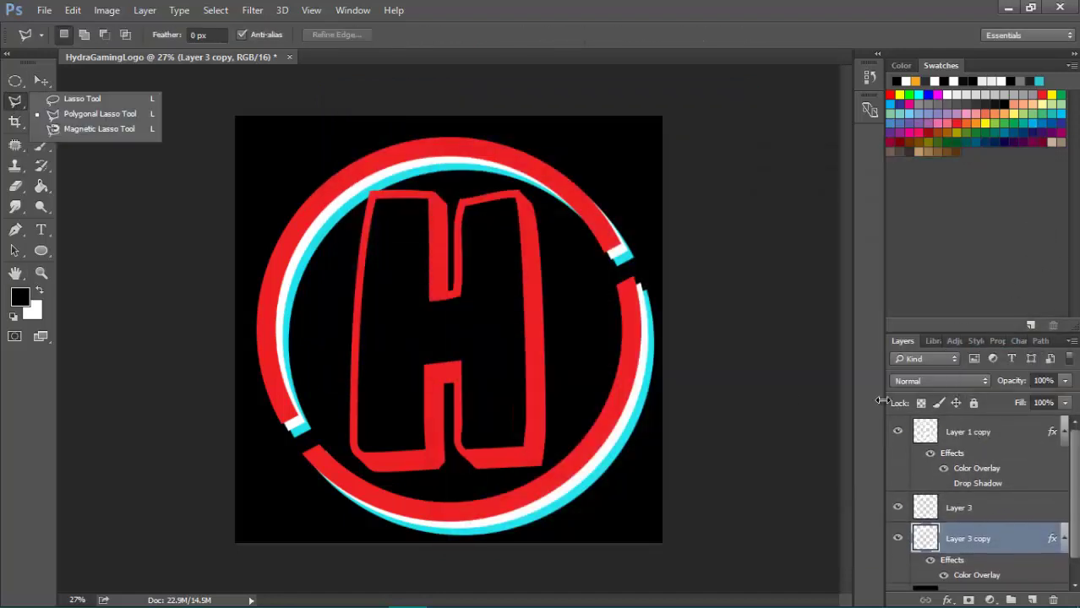
{"action": "left_click", "coordinate": [968, 433]}
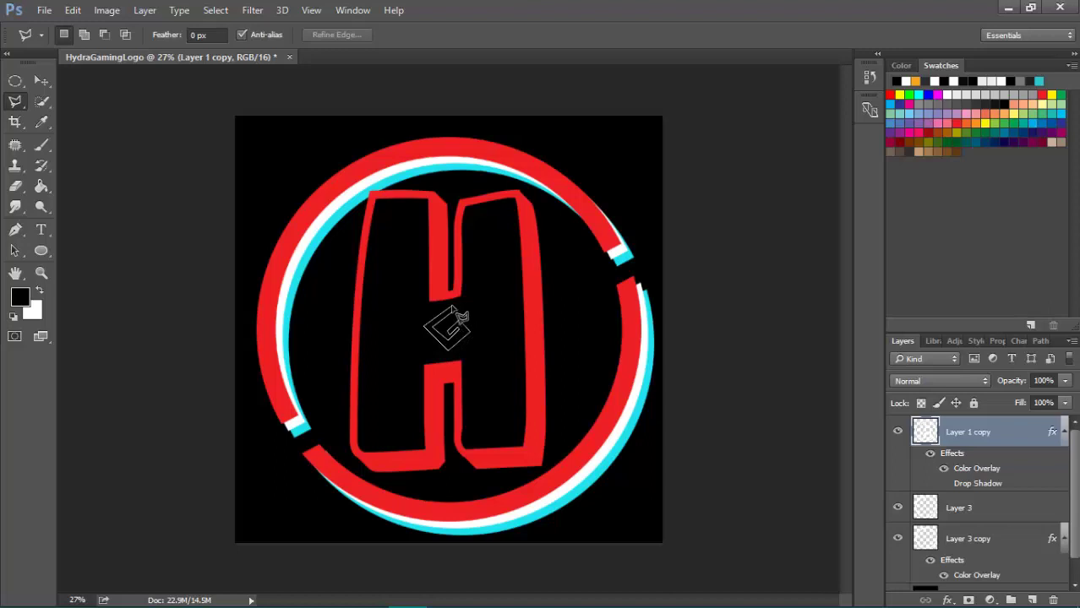
{"action": "left_click", "coordinate": [454, 309]}
{"action": "key", "text": "ctrl+shift+n"}
{"action": "key", "text": "Return"}
Sample the ring's red as the foreground colour and paint the G selection with the Brush tool
{"action": "left_click", "coordinate": [42, 145]}
{"action": "left_click", "coordinate": [20, 297]}
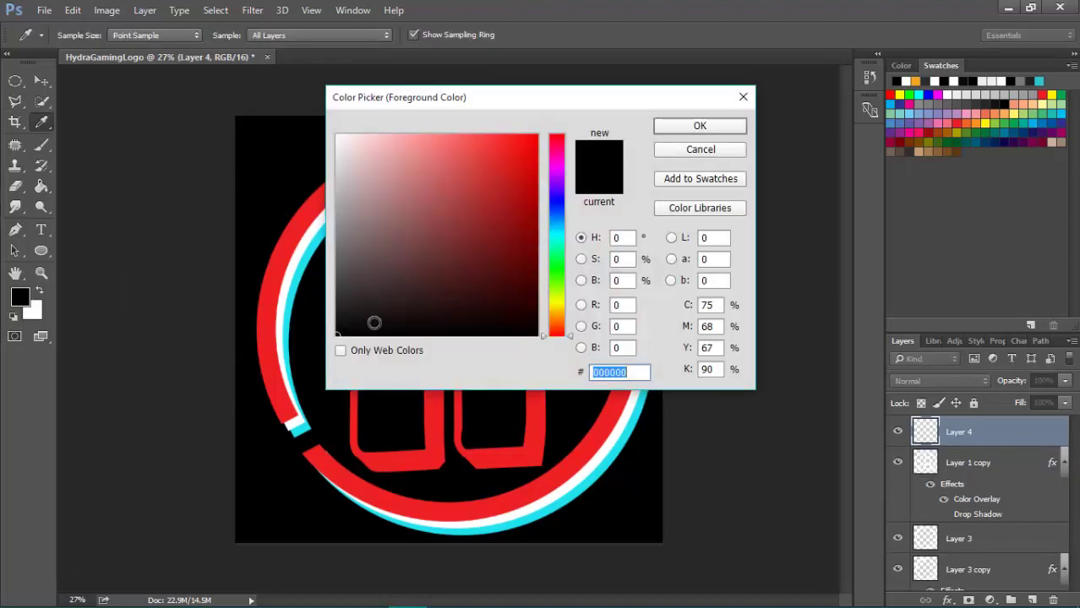
{"action": "left_click", "coordinate": [274, 328]}
{"action": "left_click", "coordinate": [699, 125]}
{"action": "key", "text": "b"}
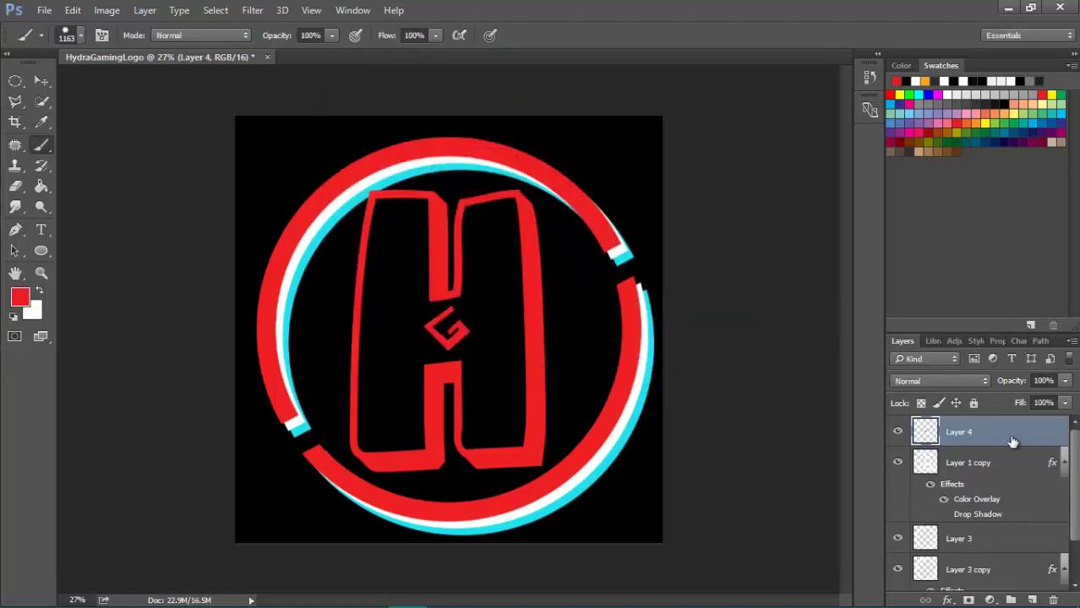
Delete the painted G layer, marquee-select a small square in the centre of the H and create a new layer
{"action": "key", "text": "Delete"}
{"action": "right_click", "coordinate": [15, 102]}
{"action": "right_click", "coordinate": [15, 81]}
{"action": "left_click", "coordinate": [93, 80]}
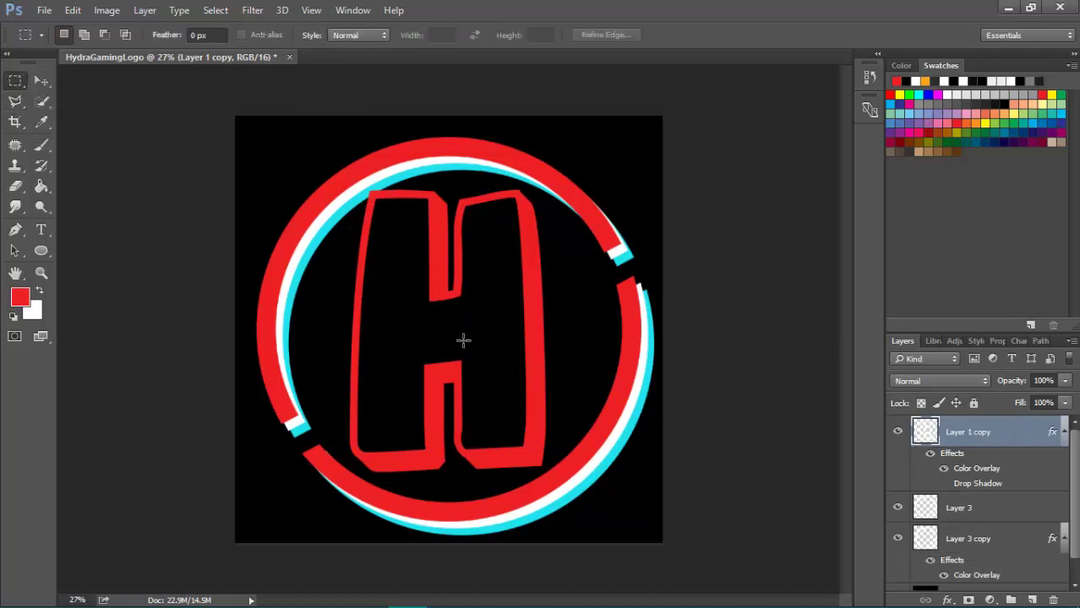
{"action": "left_click_drag", "start_coordinate": [432, 337], "coordinate": [463, 316]}
{"action": "key", "text": "ctrl+shift+n"}
{"action": "key", "text": "Return"}
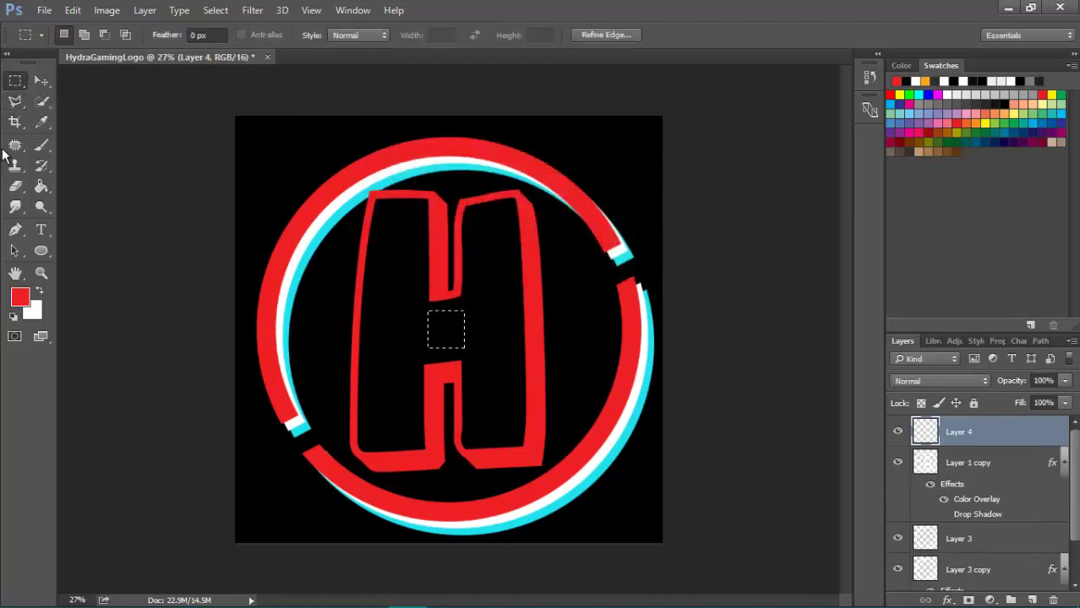
Paint the small square selection red with the Brush tool and deselect it
{"action": "left_click", "coordinate": [42, 144]}
{"action": "left_click", "coordinate": [416, 351]}
{"action": "key", "text": "ctrl+d"}
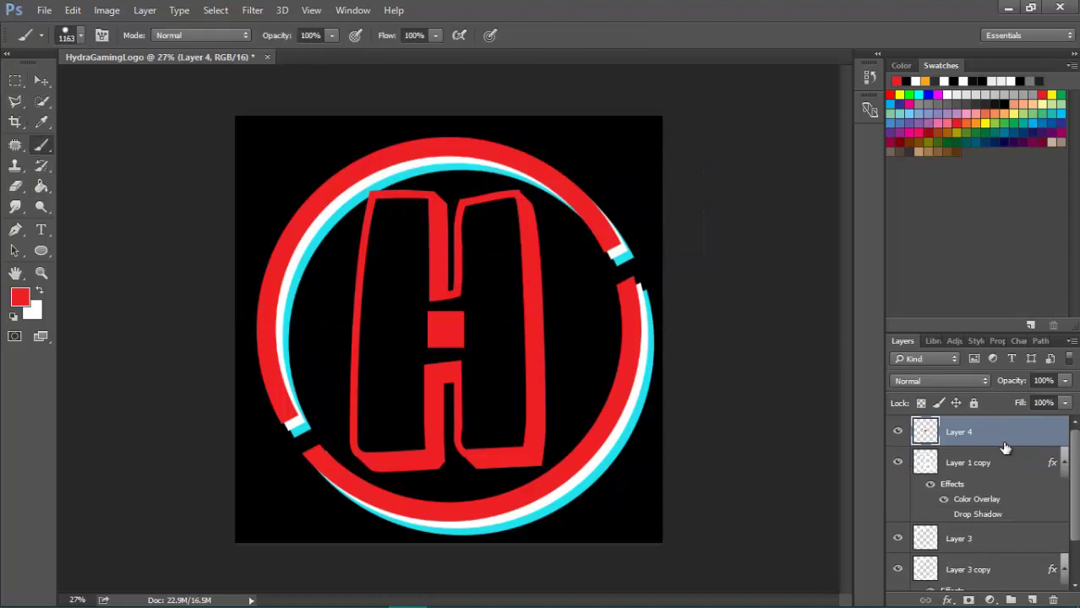
Duplicate the red square layer and scale the copy to 80% in width and height
{"action": "right_click", "coordinate": [1000, 442]}
{"action": "left_click", "coordinate": [727, 183]}
{"action": "key", "text": "Return"}
{"action": "left_click", "coordinate": [44, 79]}
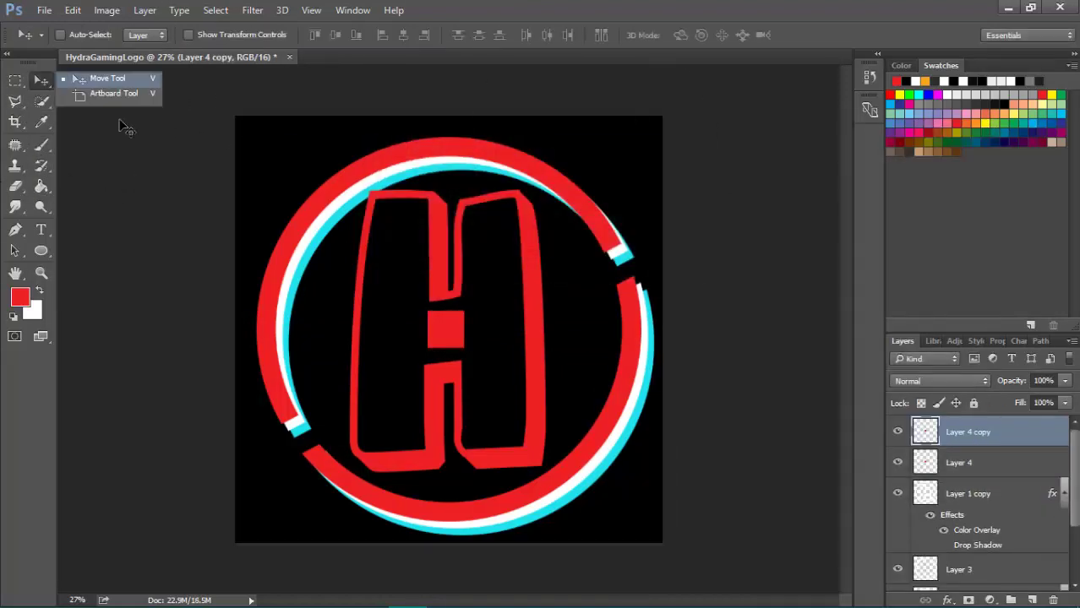
{"action": "key", "text": "ctrl+t"}
{"action": "left_click_drag", "start_coordinate": [327, 36], "coordinate": [247, 28]}
{"action": "type", "text": "80"}
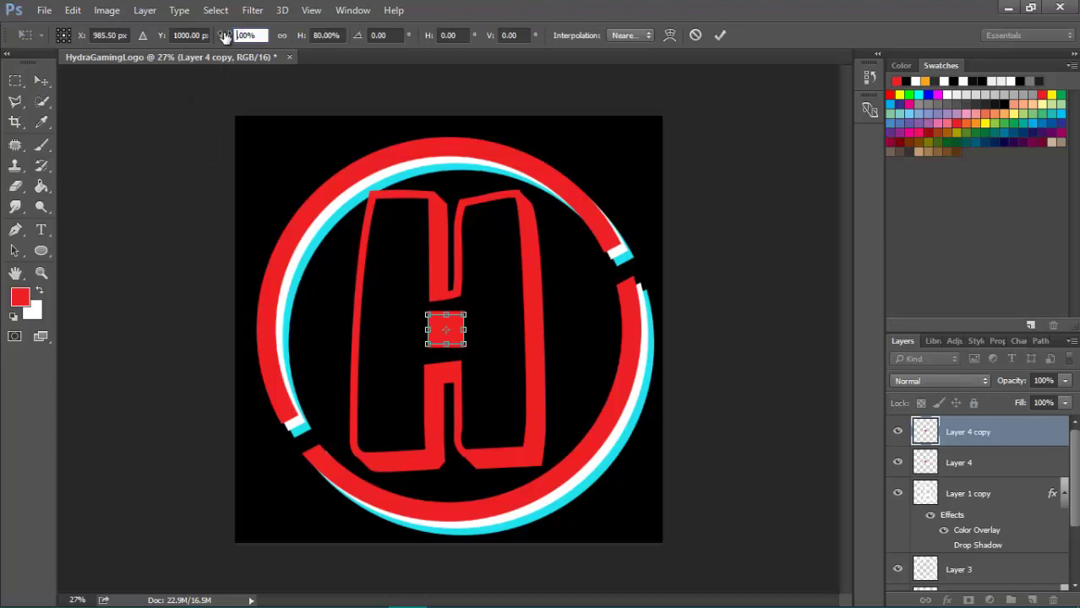
{"action": "left_click", "coordinate": [720, 35]}
Erase the smaller square's area from the original square to leave a thin outline, and delete the smaller copy's layer
{"action": "key", "text": "w"}
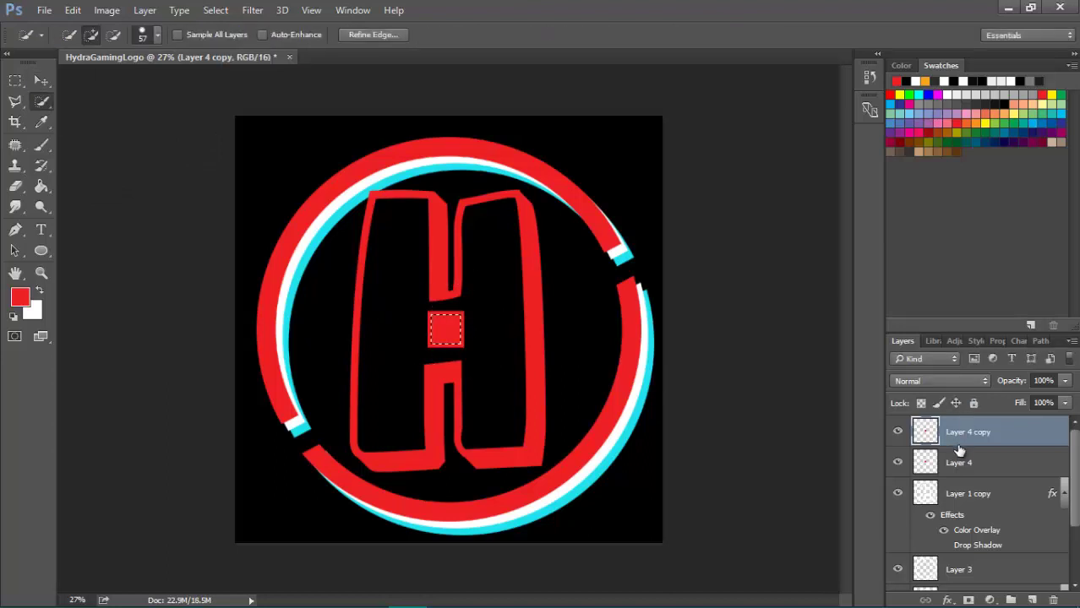
{"action": "left_click", "coordinate": [898, 432]}
{"action": "left_click", "coordinate": [958, 463]}
{"action": "left_click", "coordinate": [15, 186]}
{"action": "left_click", "coordinate": [429, 327]}
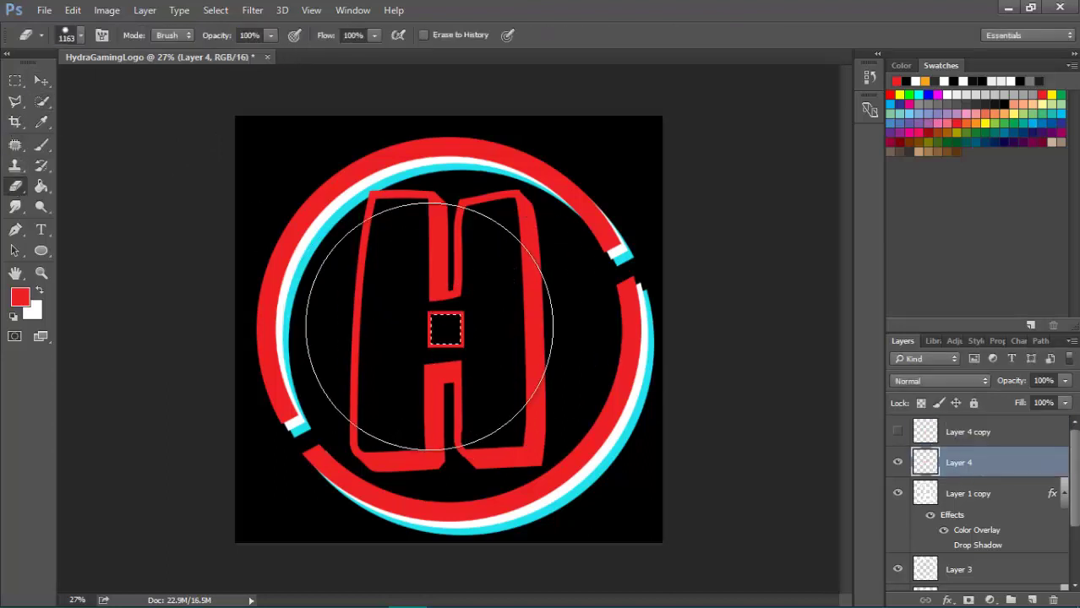
{"action": "key", "text": "ctrl+d"}
{"action": "left_click", "coordinate": [947, 433]}
{"action": "key", "text": "Delete"}
Rotate the square outline by -50 degrees with Free Transform to make a diamond
{"action": "left_click", "coordinate": [41, 80]}
{"action": "key", "text": "ctrl+t"}
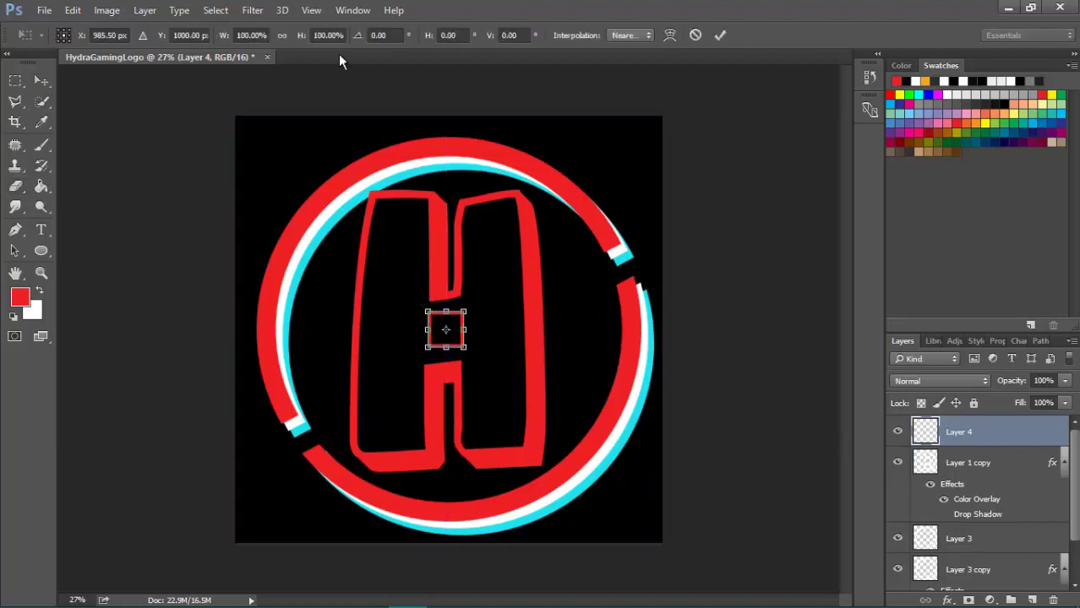
{"action": "left_click_drag", "start_coordinate": [439, 273], "coordinate": [436, 273]}
{"action": "double_click", "coordinate": [380, 36]}
{"action": "type", "text": "-50"}
{"action": "key", "text": "Return"}
{"action": "left_click", "coordinate": [723, 37]}
{"action": "left_click", "coordinate": [722, 38]}
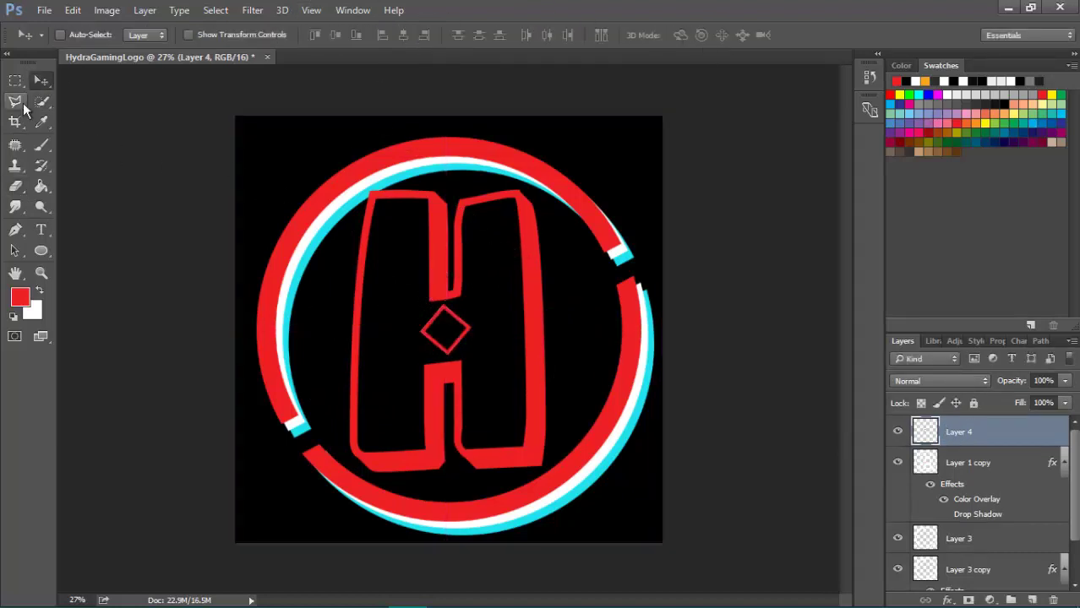
Erase a gap in the diamond's upper-right side using Polygonal Lasso selections, and trim the gap's lower end
{"action": "left_click", "coordinate": [15, 101]}
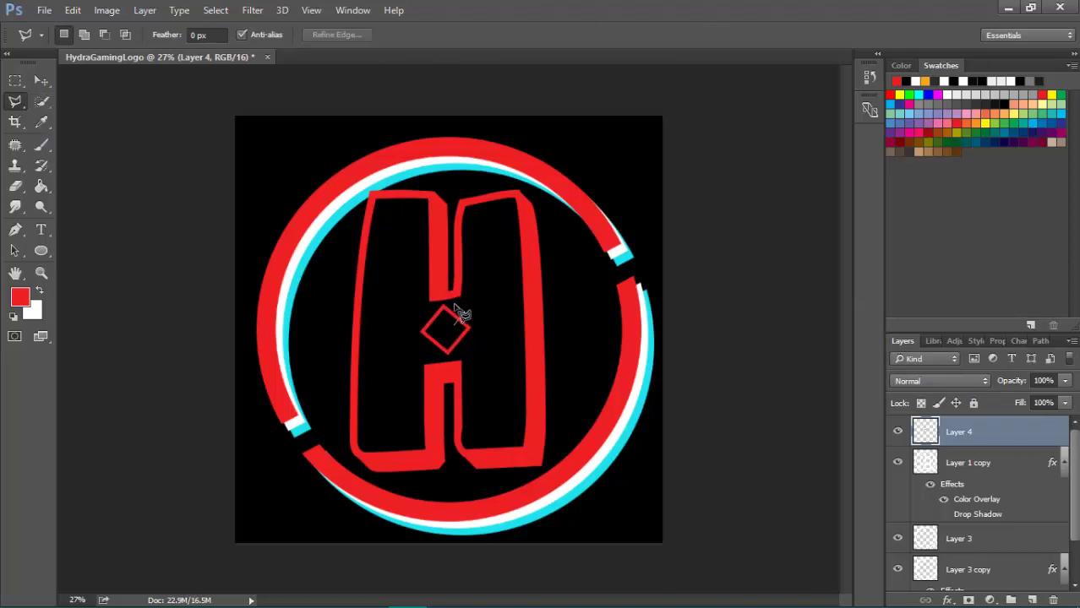
{"action": "left_click", "coordinate": [16, 186]}
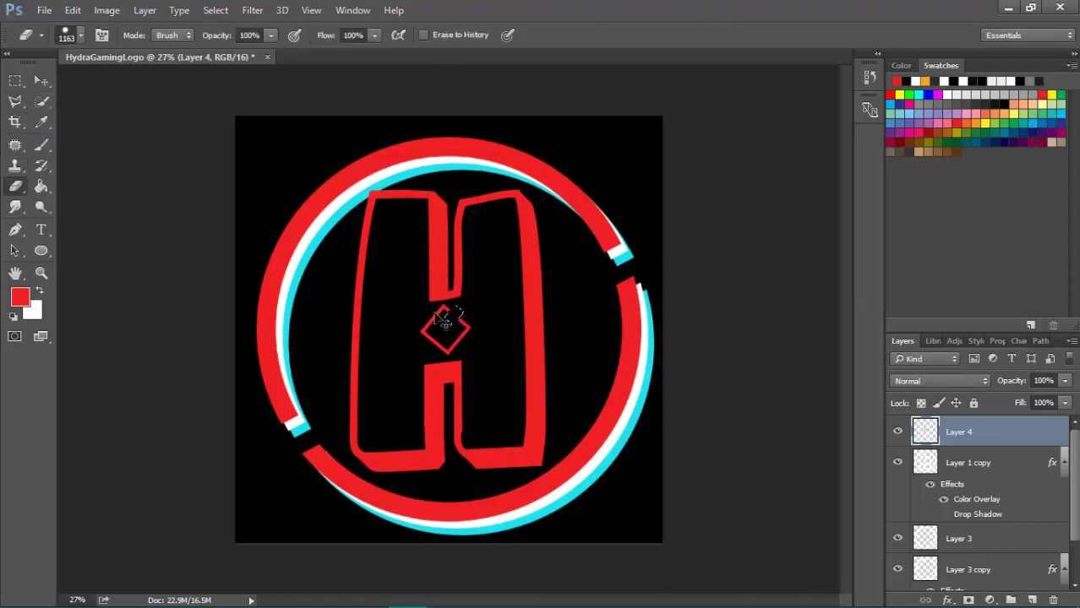
{"action": "double_click", "coordinate": [76, 600]}
{"action": "type", "text": "100"}
{"action": "key", "text": "Return"}
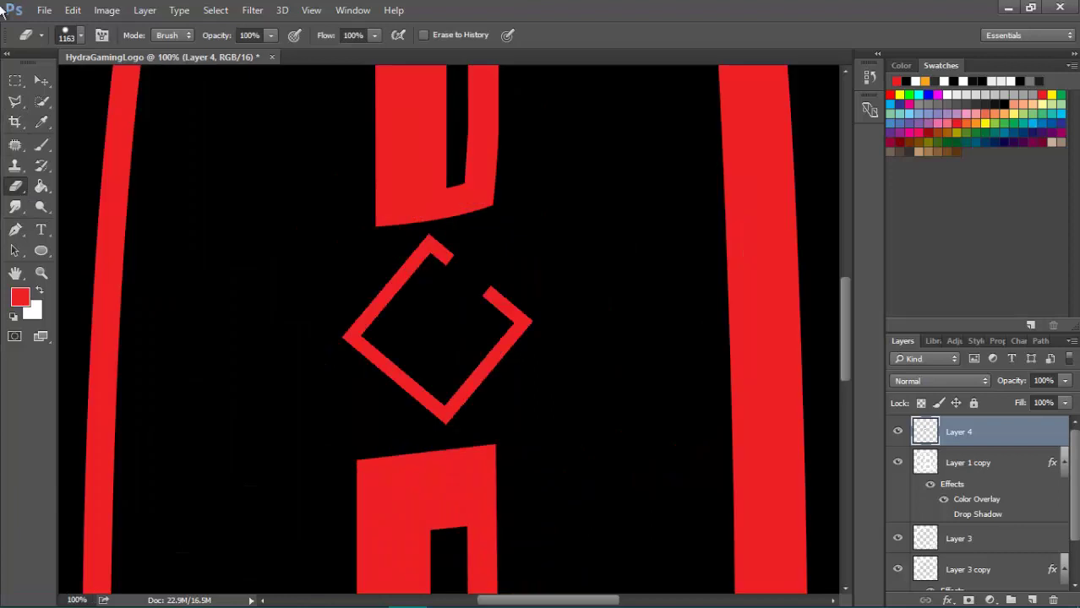
{"action": "left_click", "coordinate": [15, 102]}
{"action": "left_click", "coordinate": [482, 301]}
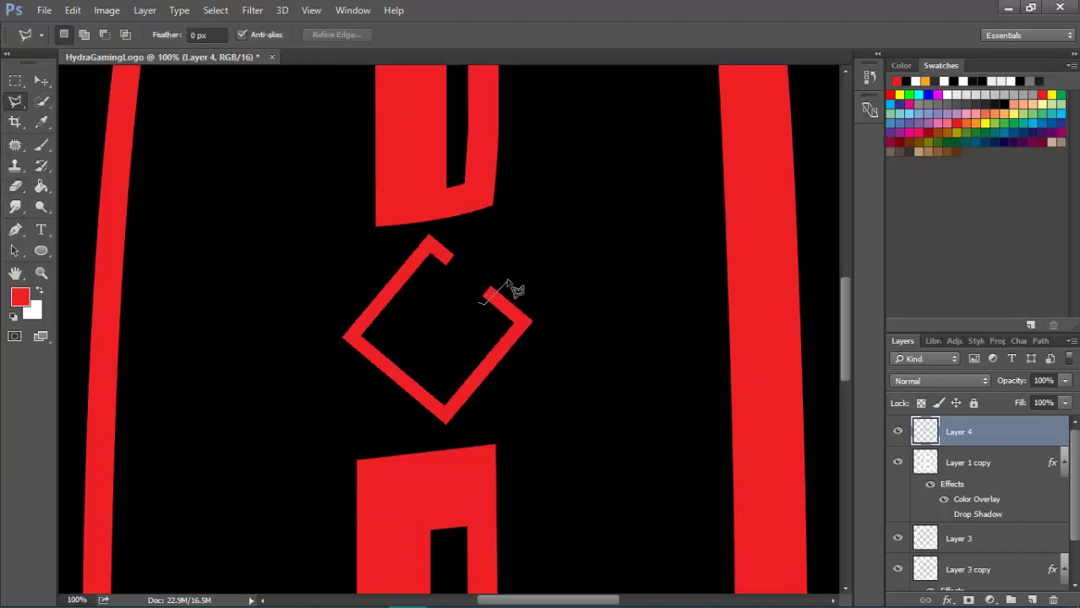
{"action": "left_click", "coordinate": [506, 281]}
{"action": "left_click", "coordinate": [490, 276]}
{"action": "double_click", "coordinate": [475, 299]}
{"action": "left_click", "coordinate": [16, 186]}
{"action": "left_click", "coordinate": [474, 291]}
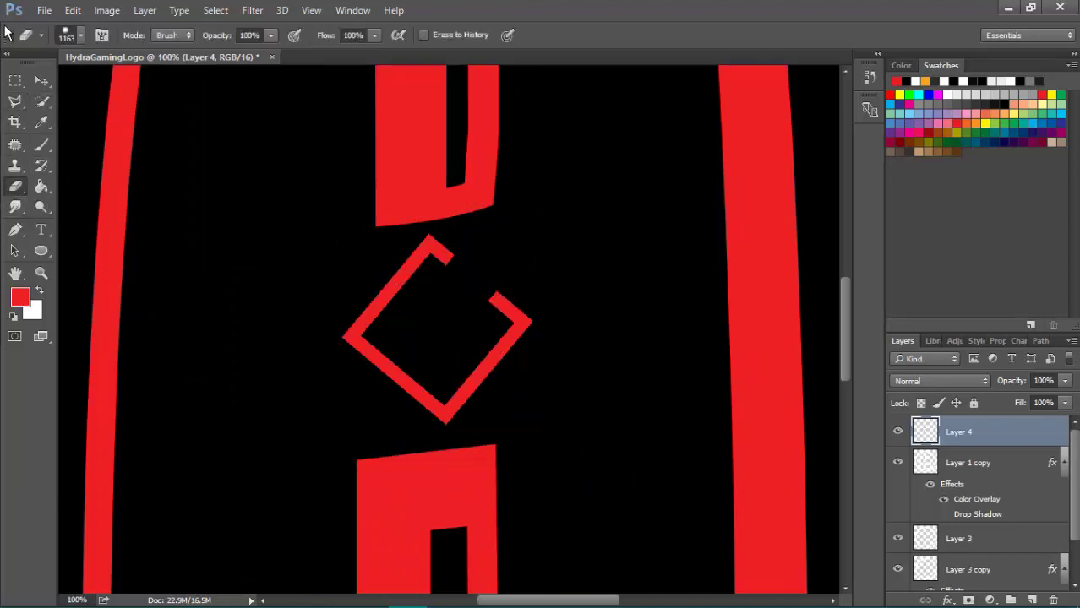
Outline a short inward bar at the gap's lower end with the Polygonal Lasso and paint it red to form the G's hook
{"action": "key", "text": "l"}
{"action": "left_click", "coordinate": [497, 307]}
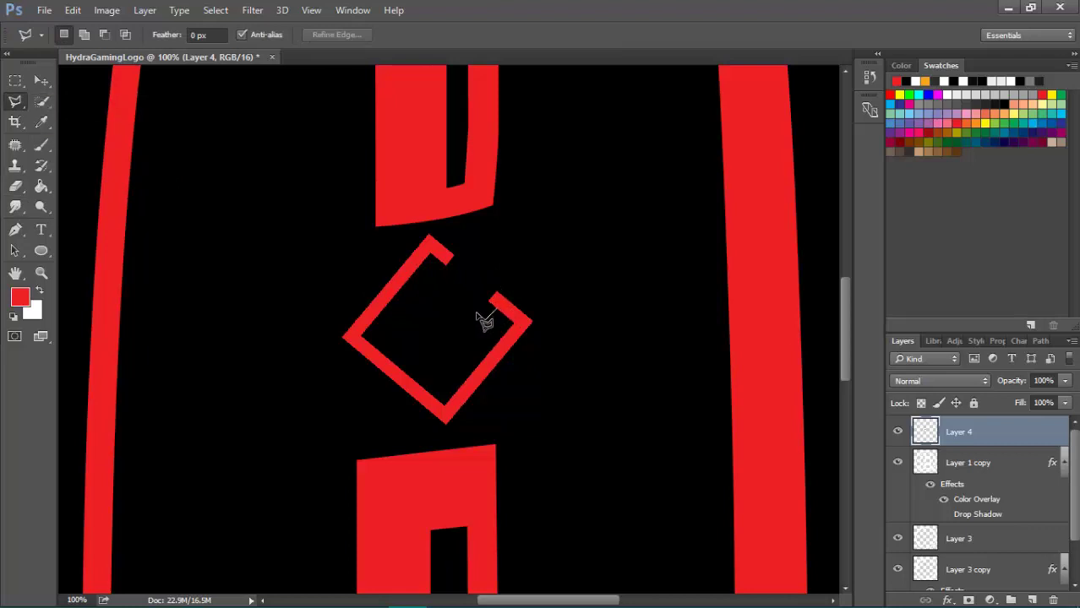
{"action": "left_click", "coordinate": [479, 315]}
{"action": "left_click", "coordinate": [497, 308]}
{"action": "left_click", "coordinate": [15, 187]}
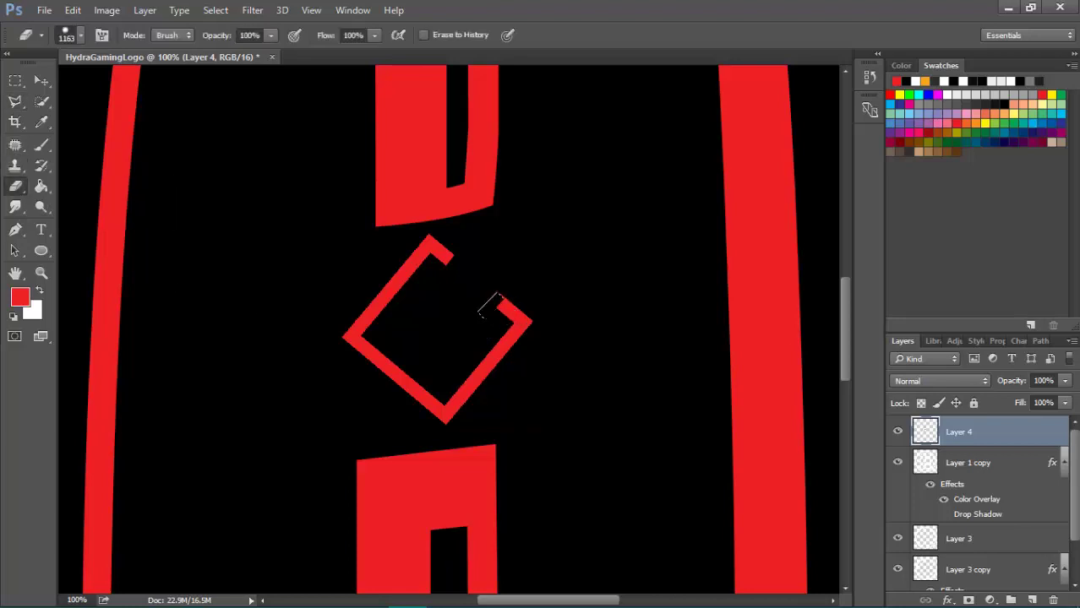
{"action": "left_click", "coordinate": [41, 145]}
{"action": "left_click", "coordinate": [474, 345]}
{"action": "key", "text": "ctrl+d"}
Select the faint dark seam where the hook meets the diamond and paint over it in red
{"action": "key", "text": "l"}
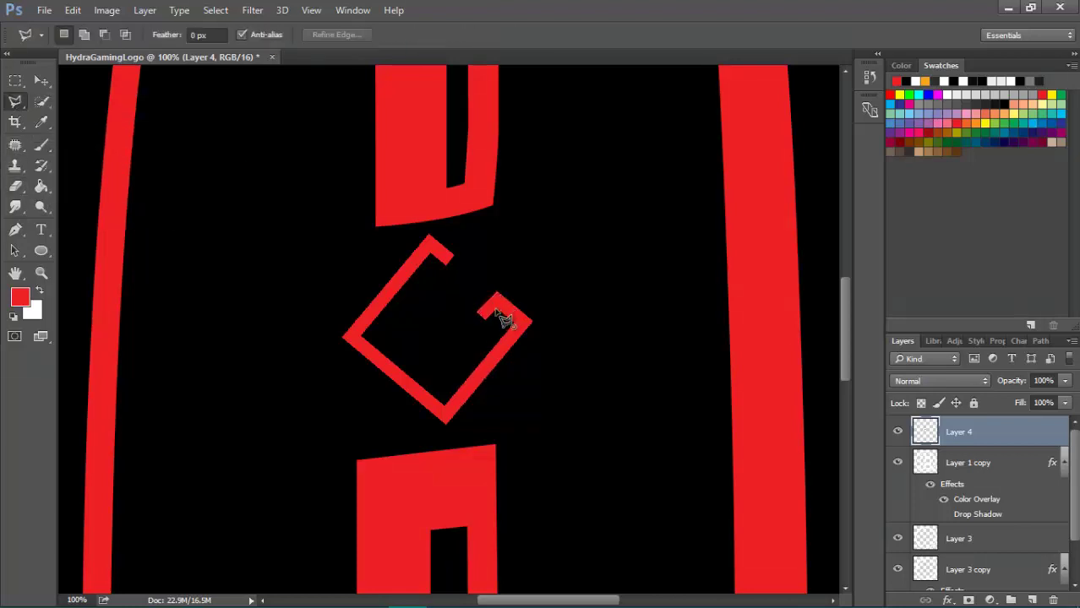
{"action": "double_click", "coordinate": [515, 314]}
{"action": "key", "text": "Return"}
{"action": "left_click", "coordinate": [82, 599]}
{"action": "type", "text": "700"}
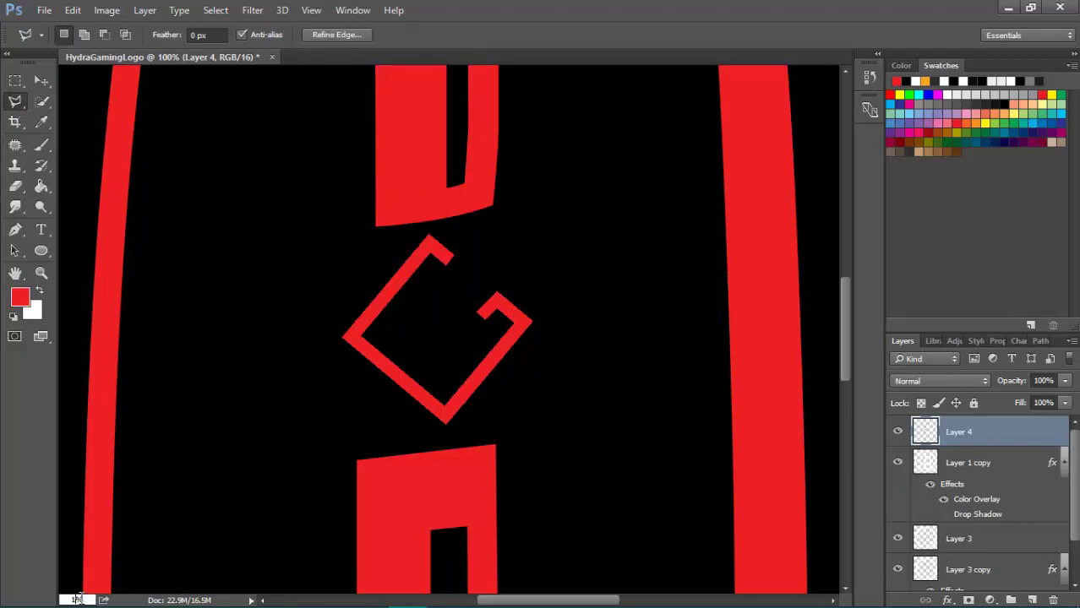
{"action": "key", "text": "Return"}
{"action": "left_click_drag", "start_coordinate": [554, 596], "coordinate": [568, 595]}
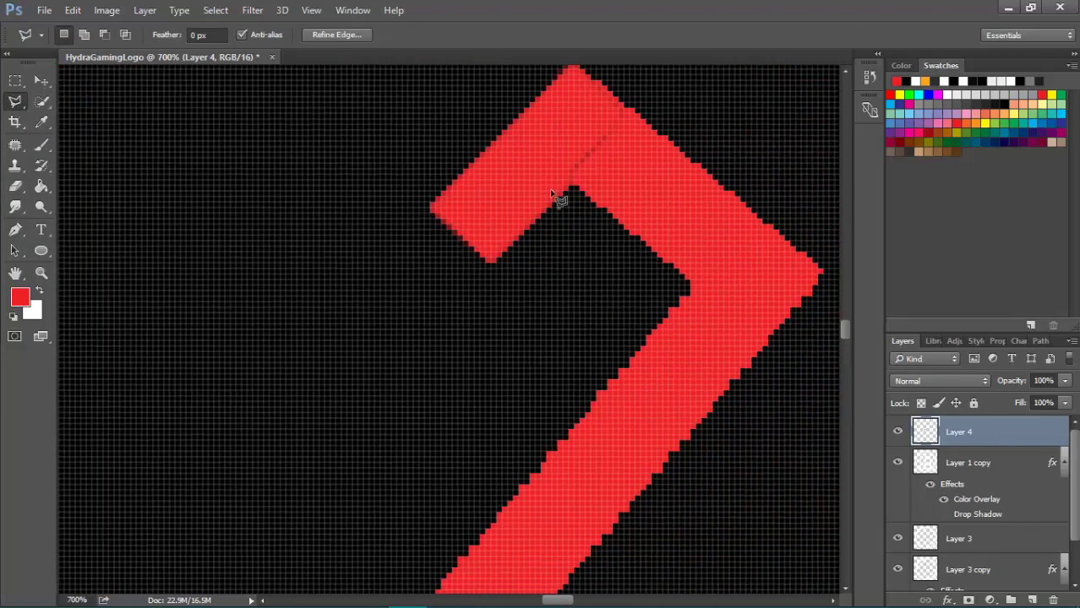
{"action": "double_click", "coordinate": [595, 83]}
{"action": "left_click", "coordinate": [15, 186]}
{"action": "left_click", "coordinate": [42, 145]}
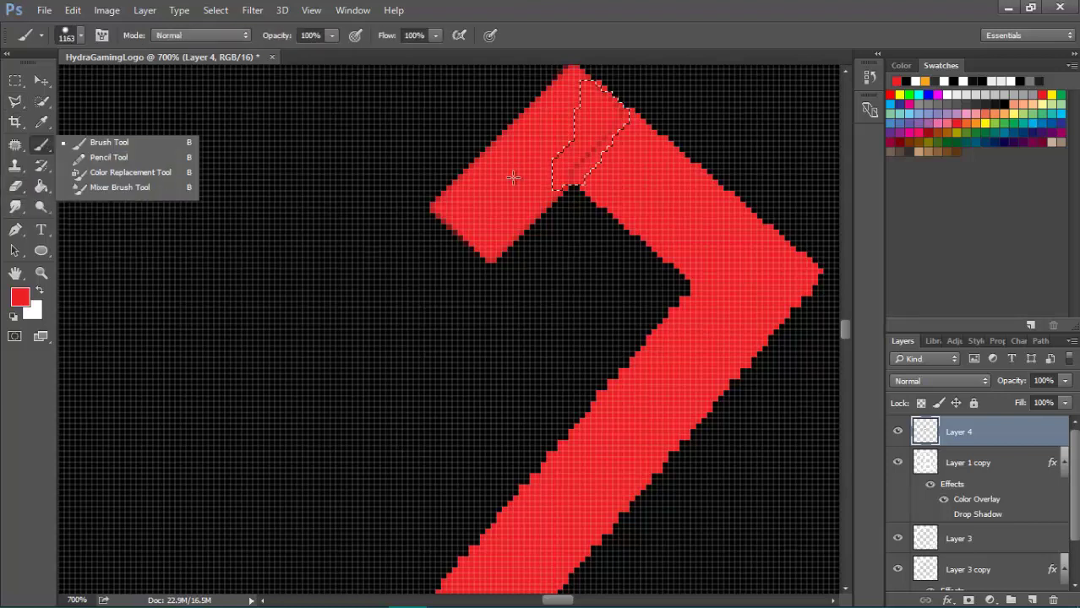
{"action": "left_click", "coordinate": [571, 176]}
{"action": "left_click", "coordinate": [571, 179]}
{"action": "key", "text": "ctrl+d"}
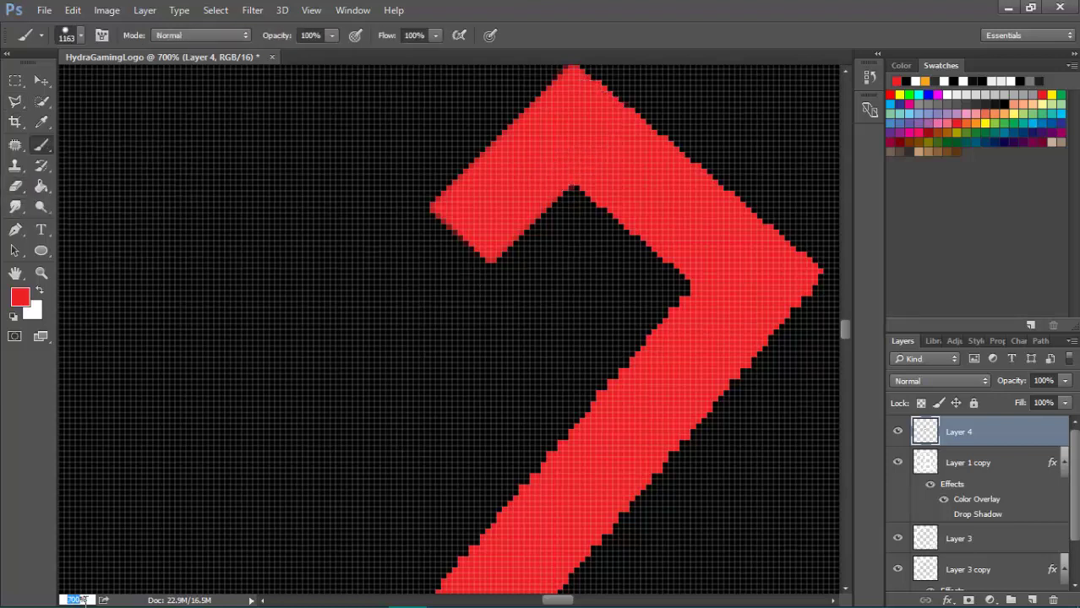
Zoom out to 30% and examine the whole logo with the angular G inside the H
{"action": "type", "text": "24"}
{"action": "key", "text": "Return"}
{"action": "left_click", "coordinate": [41, 81]}
{"action": "left_click", "coordinate": [76, 598]}
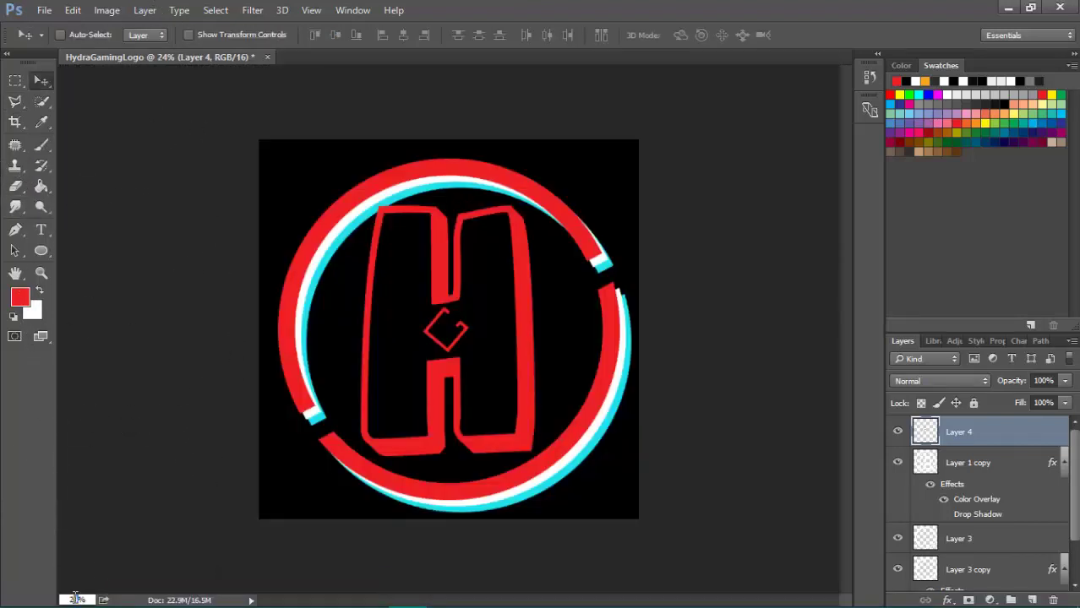
{"action": "type", "text": "29"}
{"action": "key", "text": "Return"}
{"action": "type", "text": "30"}
{"action": "key", "text": "Return"}
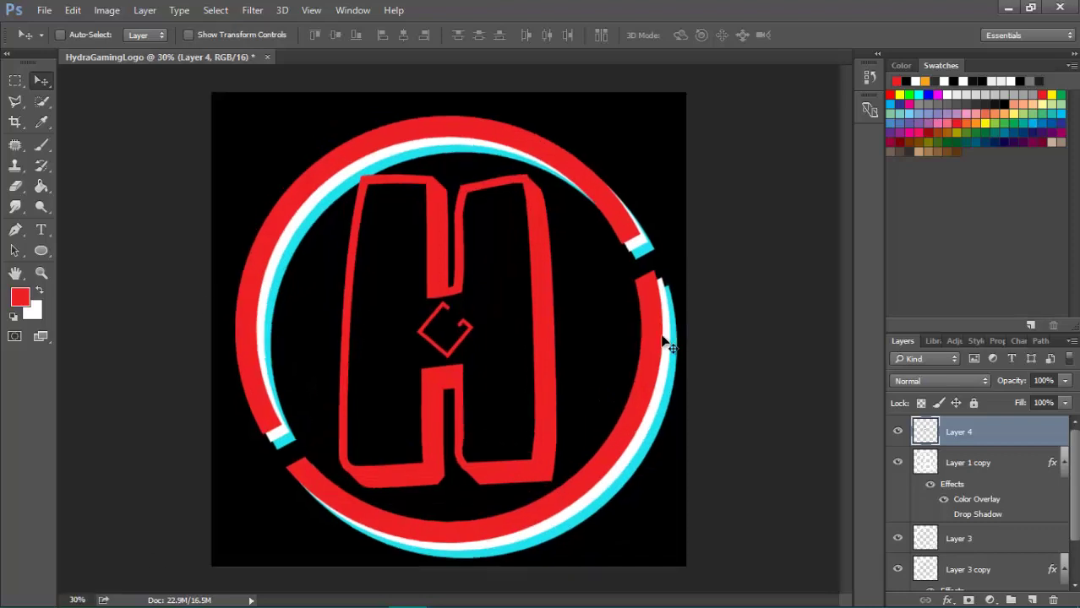
Fill the background layer with dark grey #1a1a1a using the Paint Bucket, and refill it with a darker near-black
{"action": "left_click", "coordinate": [478, 302], "text": "ctrl"}
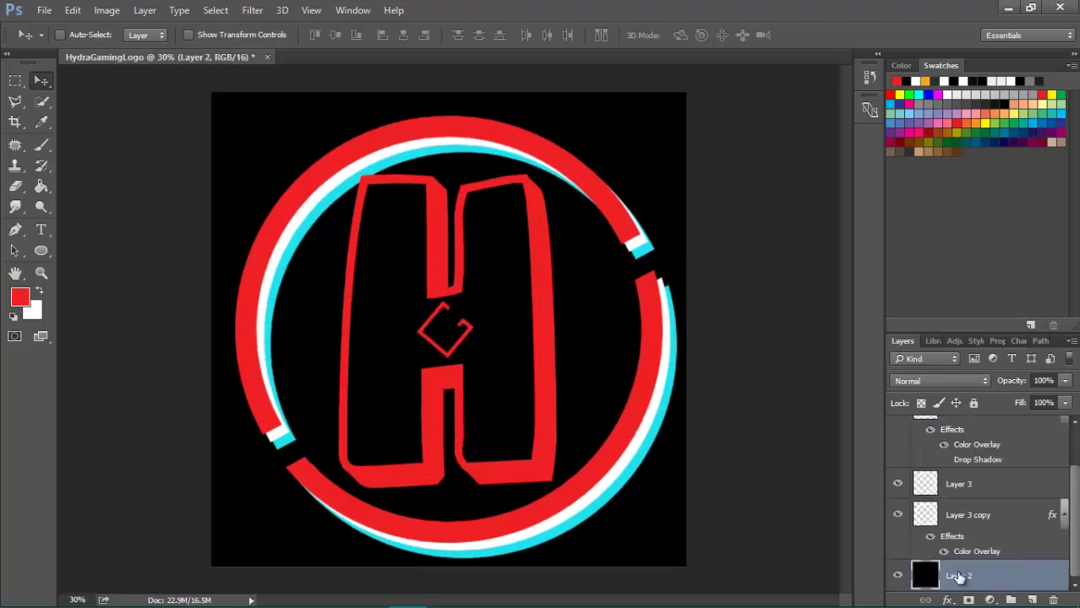
{"action": "right_click", "coordinate": [41, 187]}
{"action": "left_click", "coordinate": [110, 201]}
{"action": "left_click", "coordinate": [20, 297]}
{"action": "mouse_move", "coordinate": [349, 320]}
{"action": "left_mouse_down"}
{"action": "mouse_move", "coordinate": [325, 341]}
{"action": "mouse_move", "coordinate": [331, 315]}
{"action": "left_mouse_up"}
{"action": "left_click", "coordinate": [704, 127]}
{"action": "left_click", "coordinate": [291, 144]}
{"action": "left_click", "coordinate": [21, 297]}
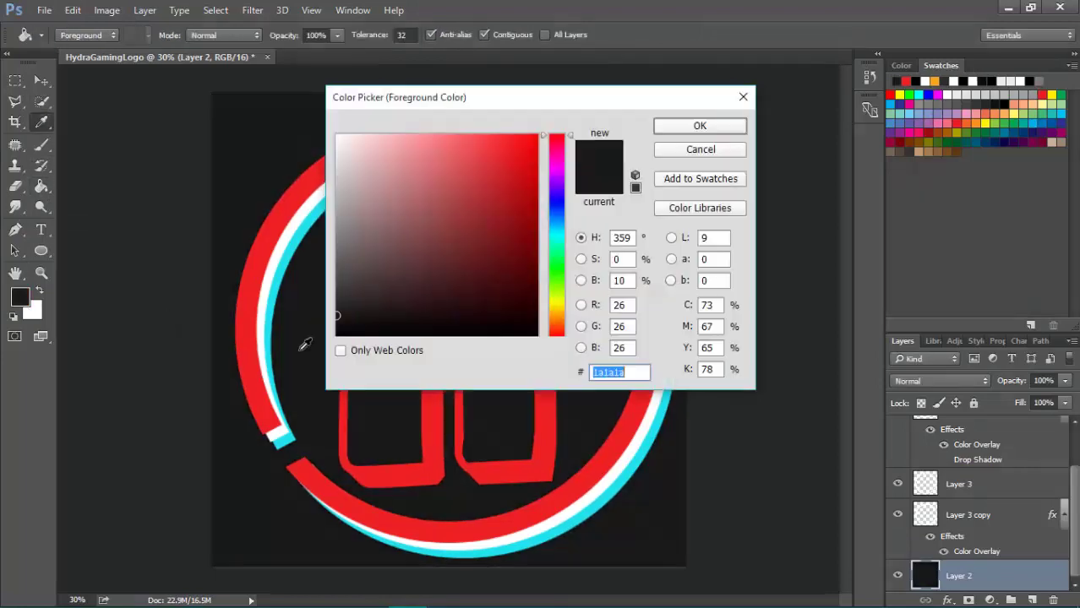
{"action": "left_click", "coordinate": [335, 324]}
{"action": "left_click", "coordinate": [699, 126]}
{"action": "left_click", "coordinate": [279, 190]}
Save the logo as a JPEG named HydraGamingLogo in the Documents folder
{"action": "left_click", "coordinate": [44, 10]}
{"action": "left_click", "coordinate": [86, 191]}
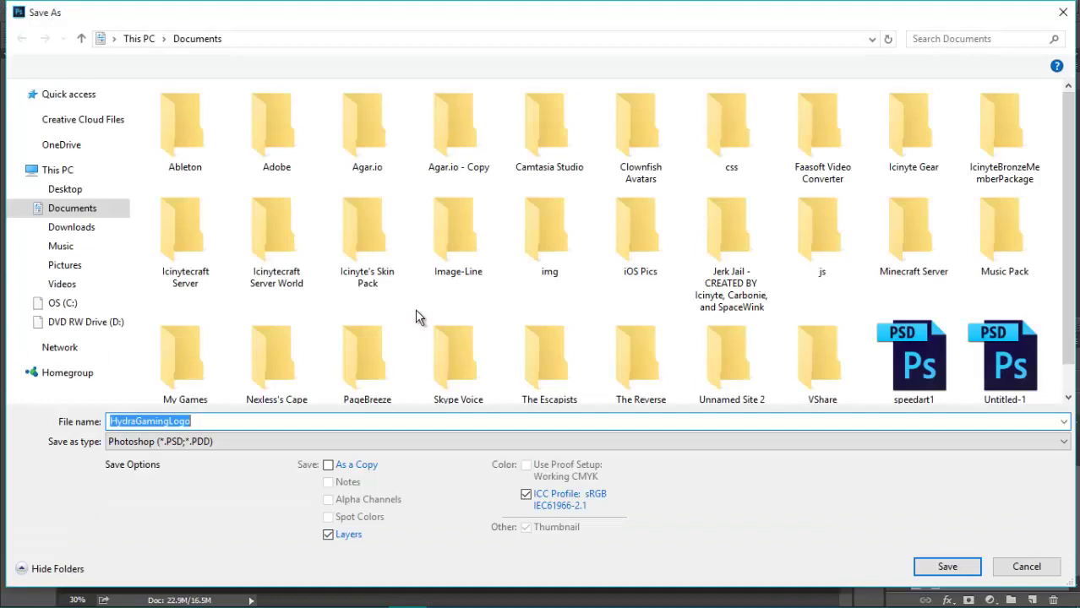
{"action": "left_click", "coordinate": [167, 443]}
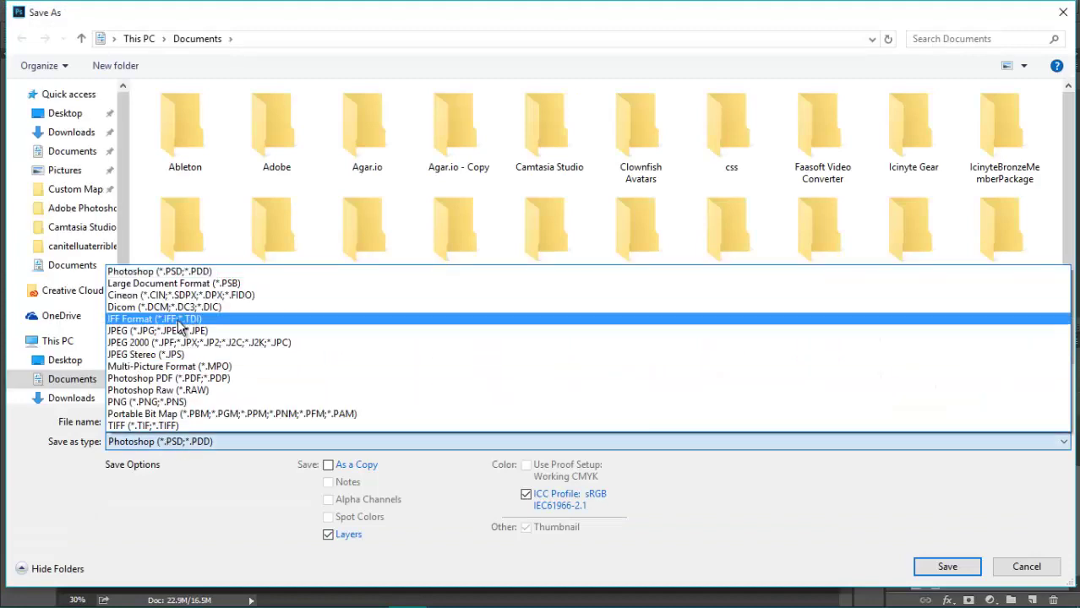
{"action": "left_click", "coordinate": [179, 330]}
{"action": "left_click", "coordinate": [947, 567]}
{"action": "key", "text": "Return"}
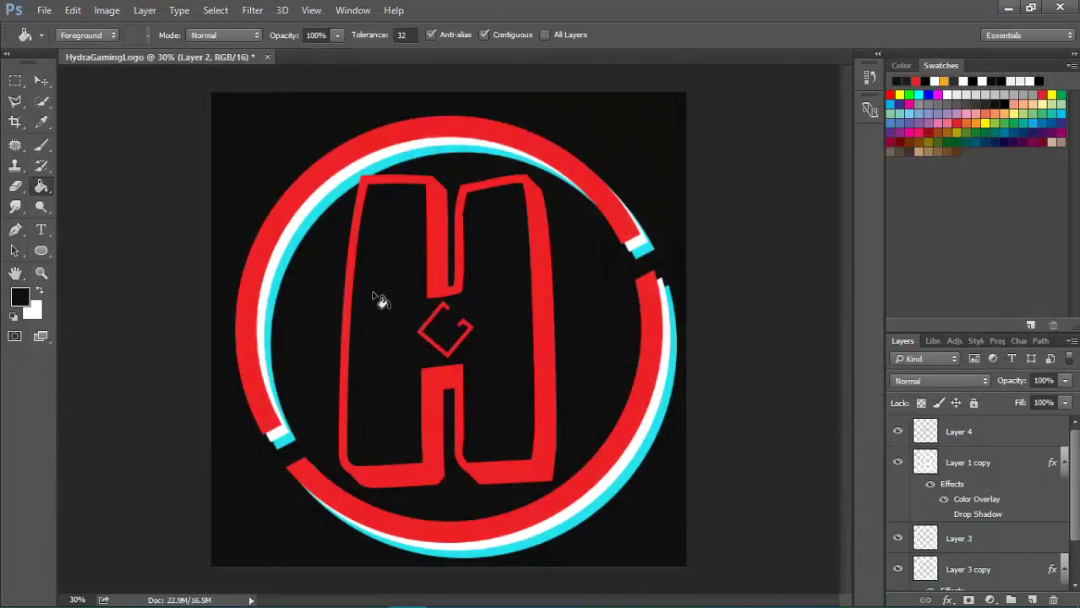